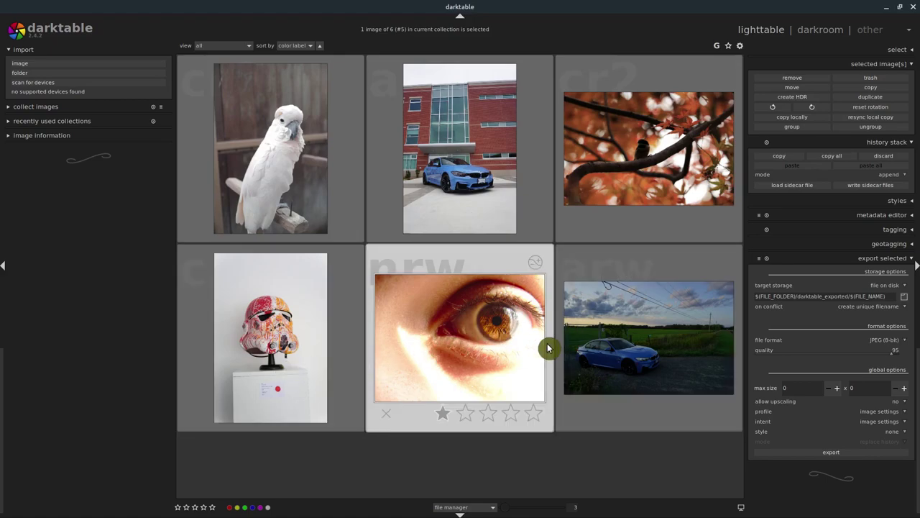
# Open the eye photo, return to the monochrome history step, and expand the monochrome module.
pyautogui.doubleClick(492, 337)
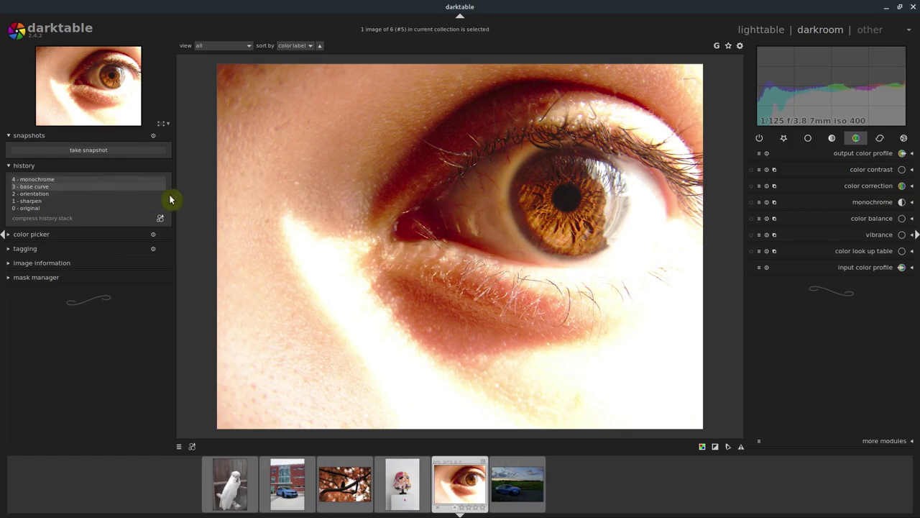
pyautogui.click(38, 179)
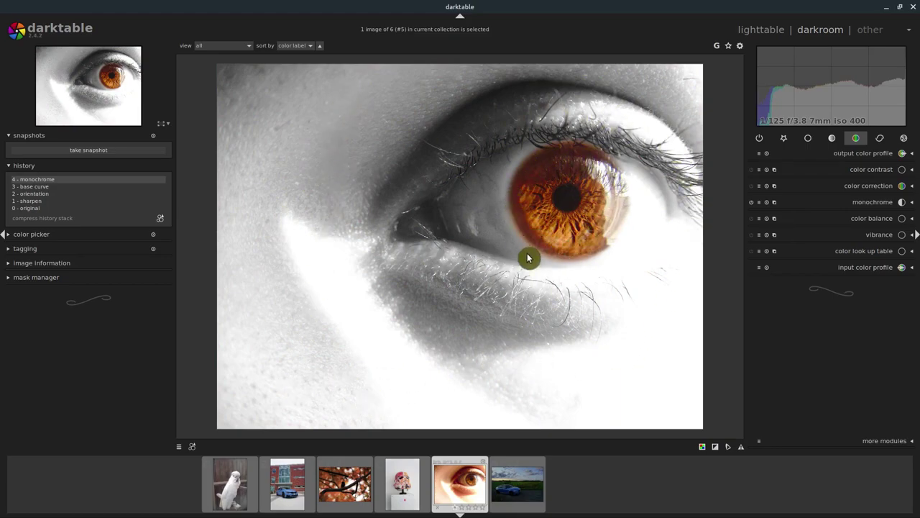
pyautogui.click(870, 203)
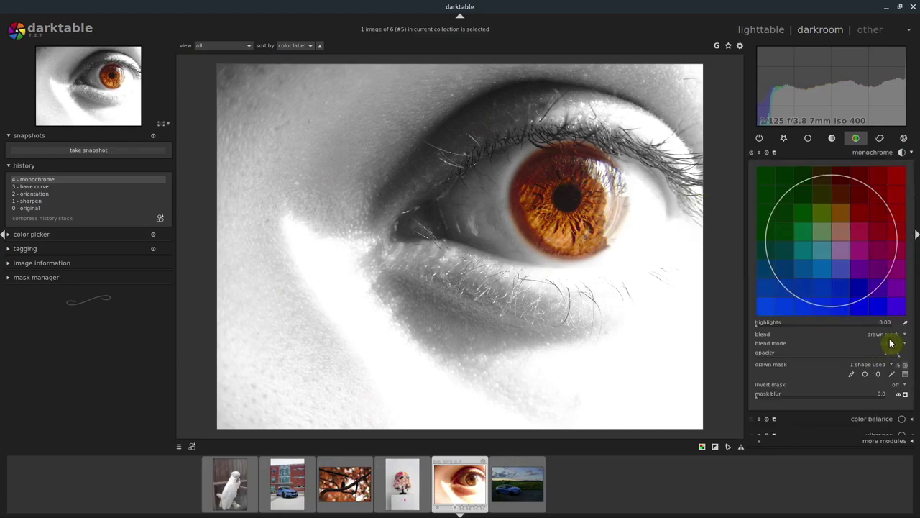
# Add a second circle to the drawn mask and move it left onto the skin.
pyautogui.click(866, 376)
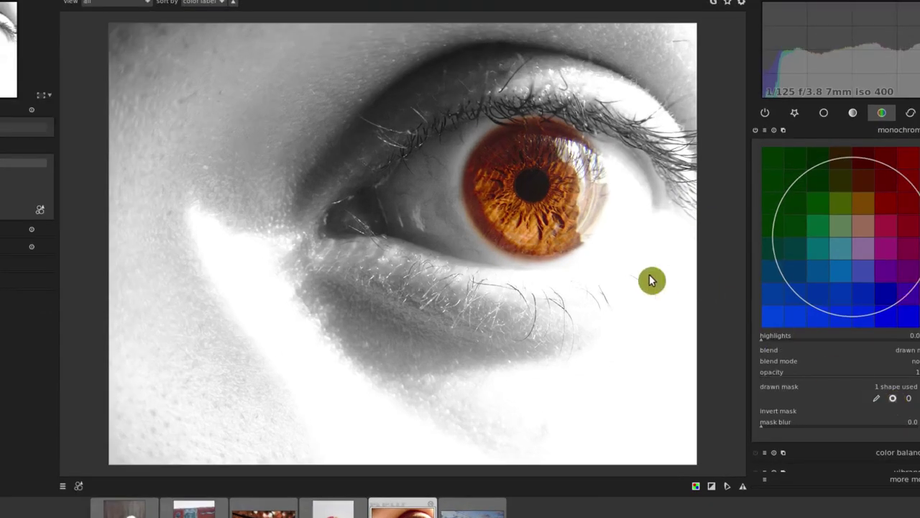
pyautogui.click(581, 166)
pyautogui.moveTo(539, 164); pyautogui.dragTo(240, 179)
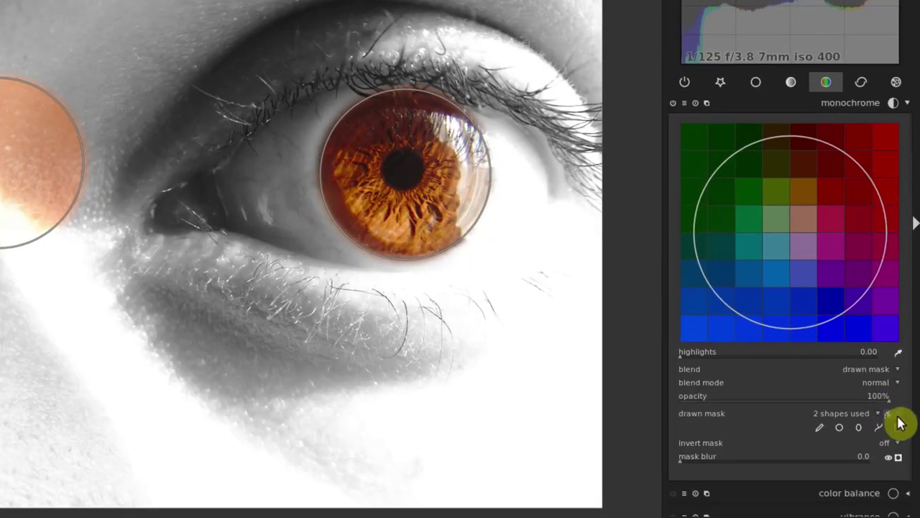
# Toggle the mask polarity back and forth, ending on the original setting.
pyautogui.click(889, 413)
pyautogui.click(891, 414)
pyautogui.click(891, 414)
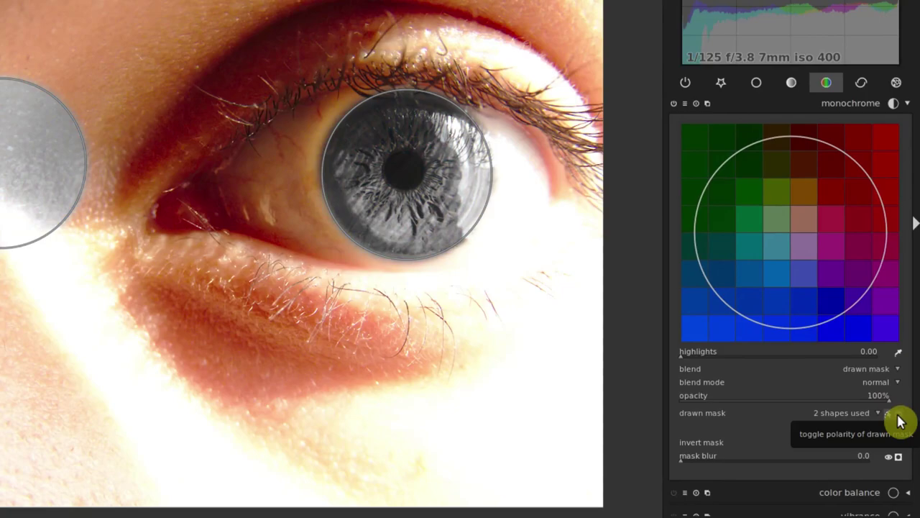
pyautogui.click(892, 414)
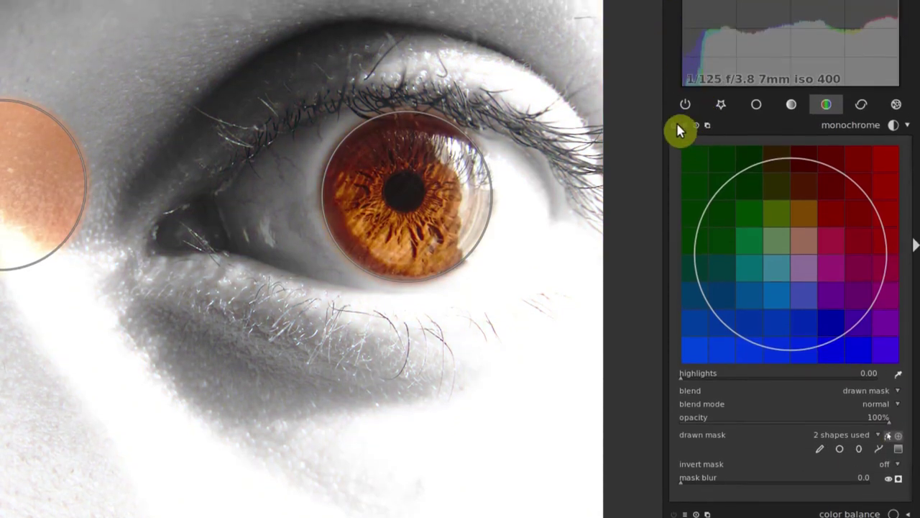
# Turn monochrome off, revert to the base curve step, and compress the history stack.
pyautogui.click(676, 131)
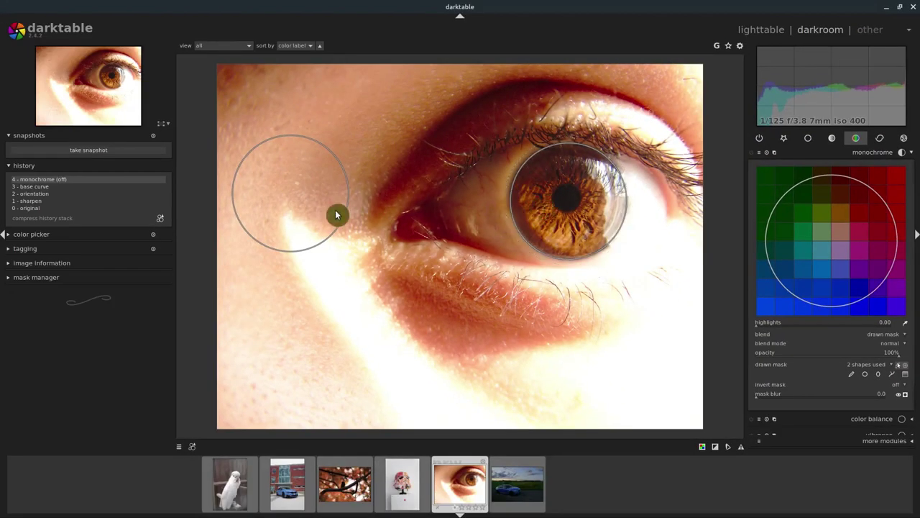
pyautogui.click(33, 187)
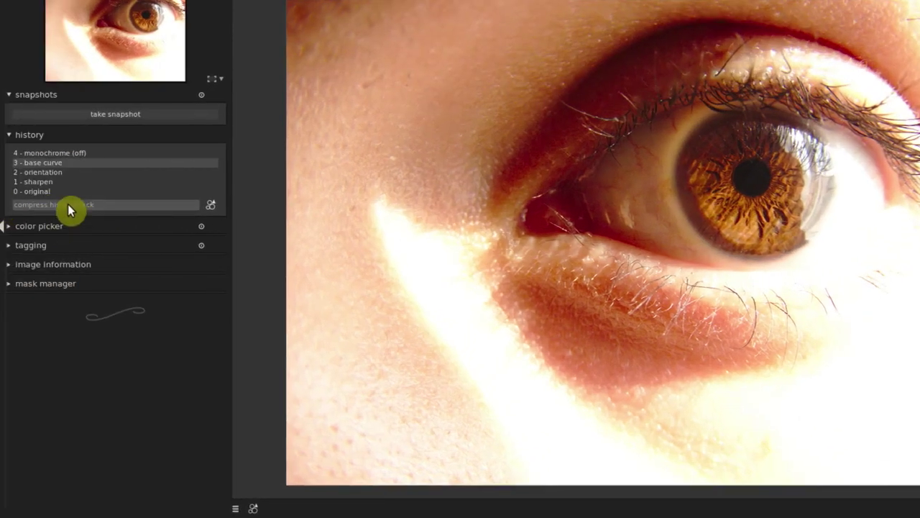
pyautogui.click(67, 206)
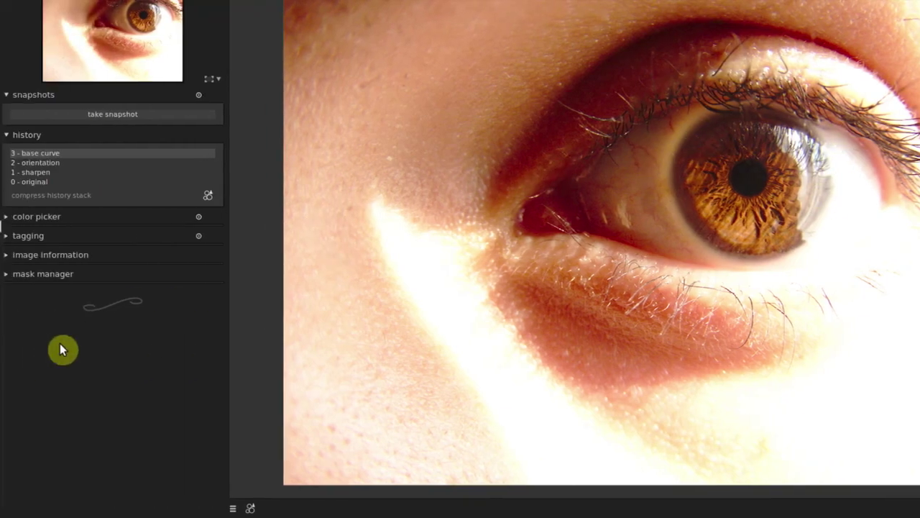
# Clean up unused shapes in the mask manager's shape list.
pyautogui.click(35, 276)
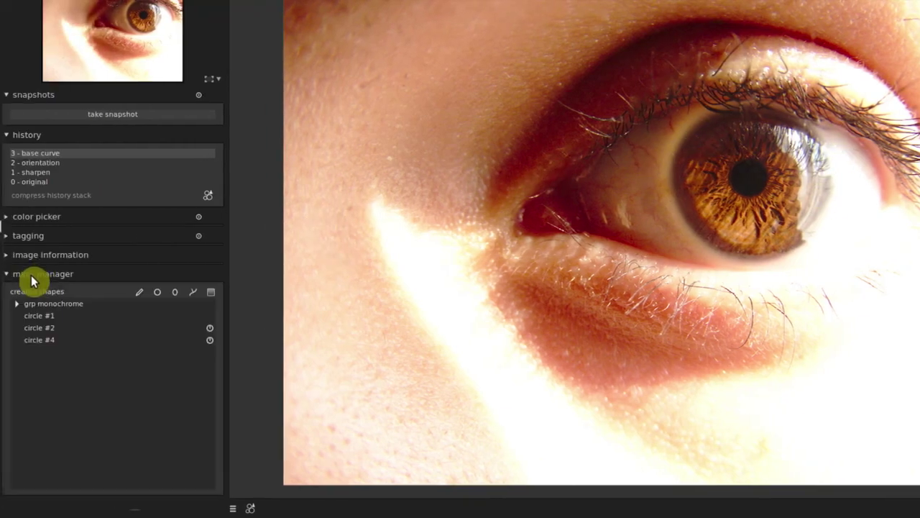
pyautogui.rightClick(92, 349)
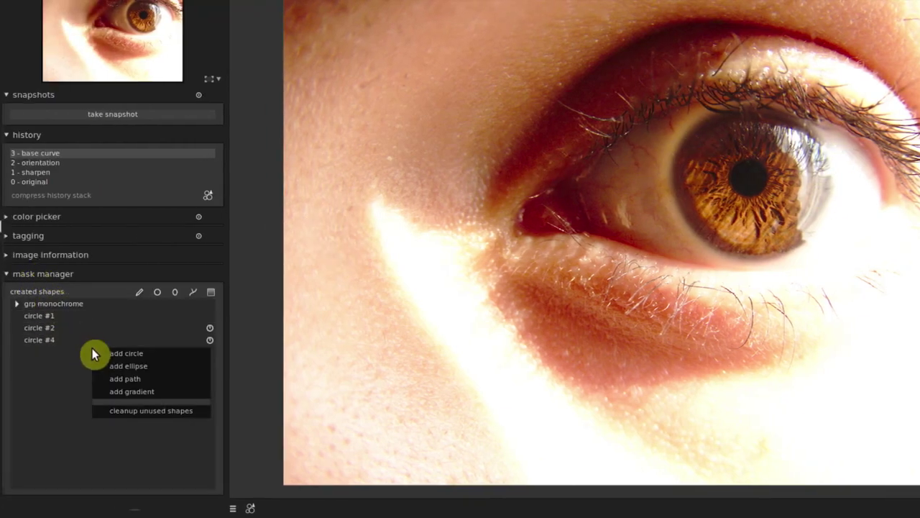
pyautogui.click(134, 411)
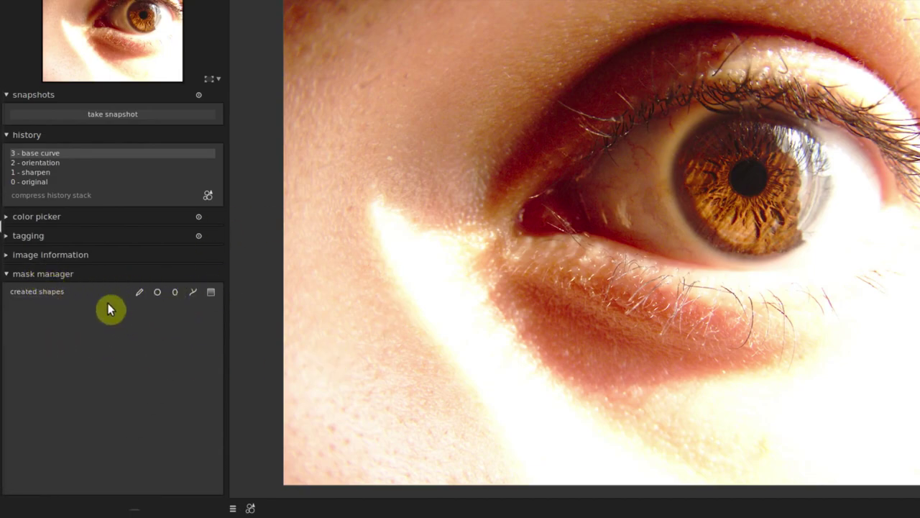
# Switch monochrome on then off, collapse the module, and reopen the mask manager shape list.
pyautogui.click(187, 270)
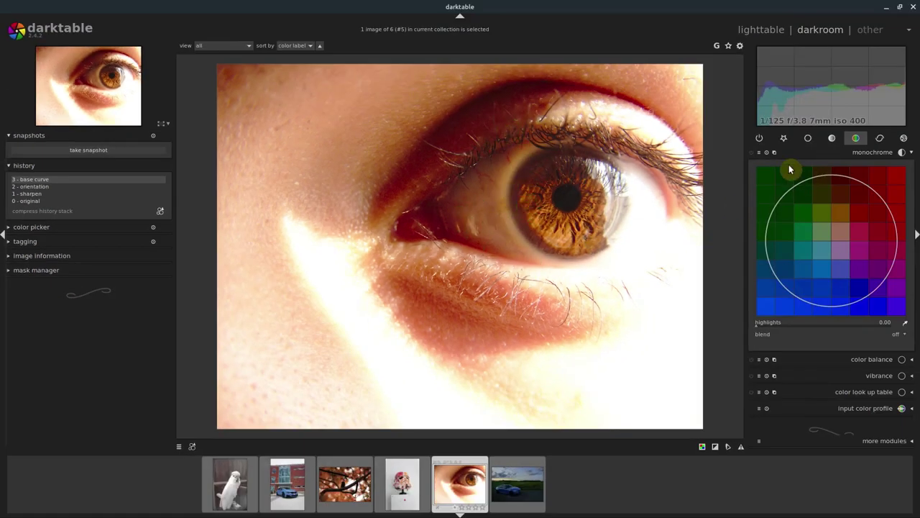
pyautogui.click(751, 152)
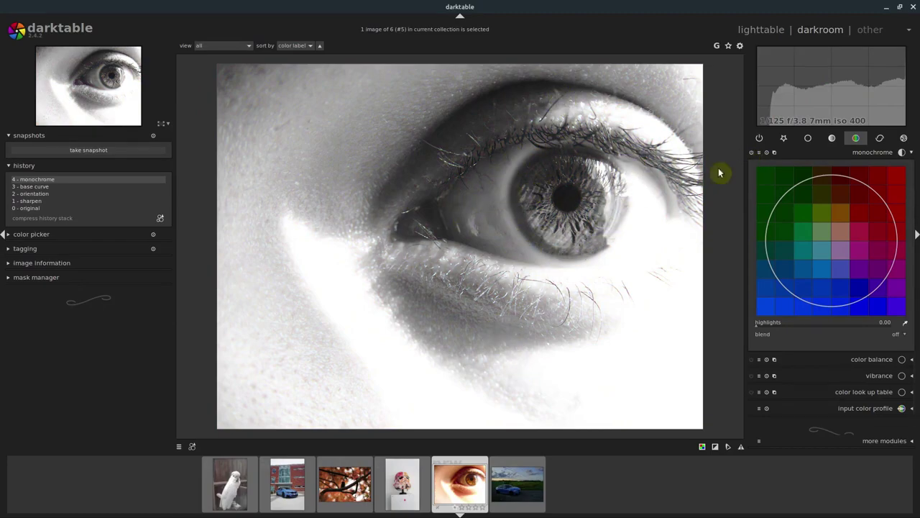
pyautogui.click(752, 151)
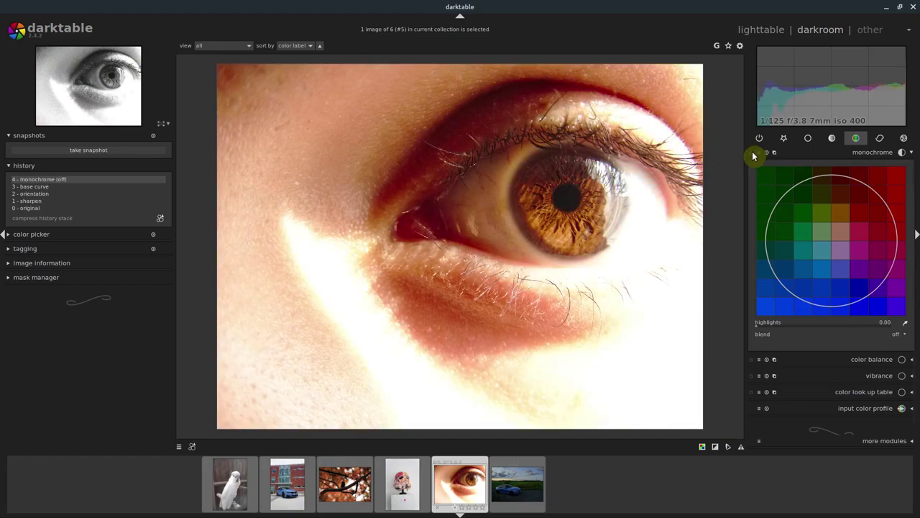
pyautogui.click(861, 152)
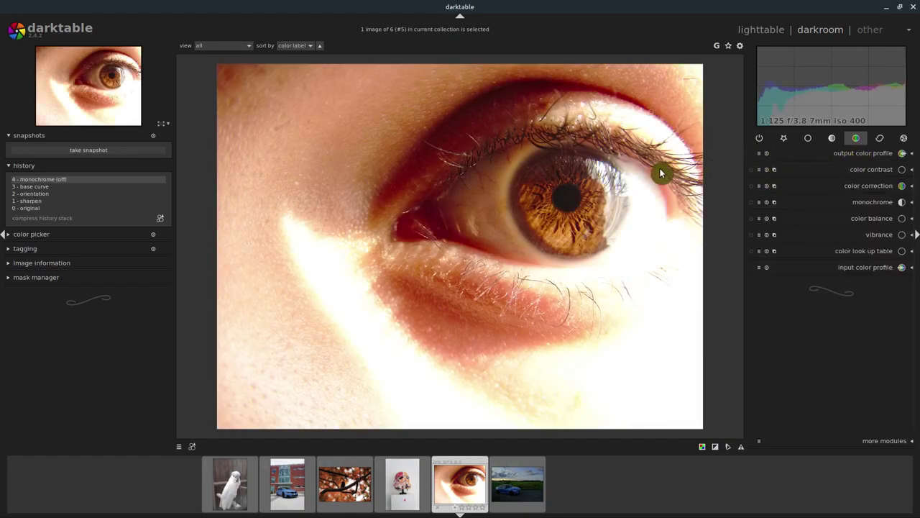
pyautogui.click(34, 279)
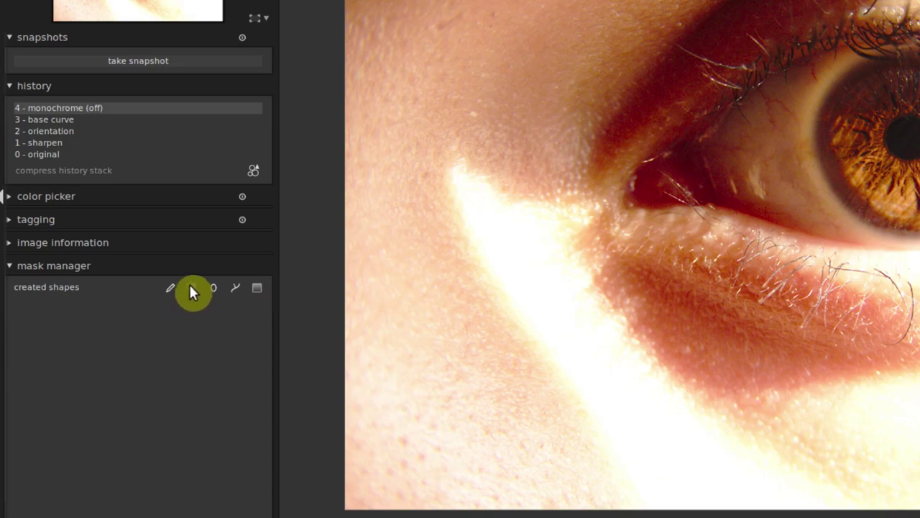
# Paint four brush strokes over the iris, pupil and highlight to create brush #1.
pyautogui.click(169, 288)
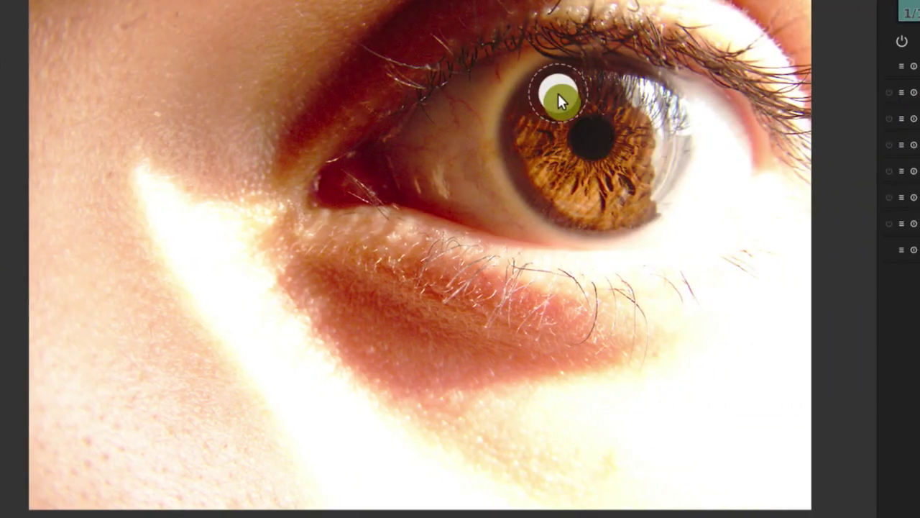
pyautogui.moveTo(558, 93)
pyautogui.mouseDown()
pyautogui.moveTo(536, 127)
pyautogui.moveTo(529, 166)
pyautogui.moveTo(571, 137)
pyautogui.moveTo(550, 133)
pyautogui.moveTo(578, 164)
pyautogui.moveTo(550, 188)
pyautogui.moveTo(593, 203)
pyautogui.moveTo(610, 222)
pyautogui.moveTo(616, 169)
pyautogui.moveTo(677, 173)
pyautogui.moveTo(638, 211)
pyautogui.moveTo(619, 157)
pyautogui.moveTo(672, 126)
pyautogui.moveTo(614, 134)
pyautogui.mouseUp()
pyautogui.moveTo(611, 86)
pyautogui.mouseDown()
pyautogui.moveTo(554, 101)
pyautogui.moveTo(580, 79)
pyautogui.moveTo(640, 78)
pyautogui.mouseUp()
pyautogui.moveTo(630, 117)
pyautogui.mouseDown()
pyautogui.moveTo(547, 182)
pyautogui.moveTo(601, 117)
pyautogui.moveTo(544, 117)
pyautogui.moveTo(524, 201)
pyautogui.mouseUp()
pyautogui.moveTo(620, 134); pyautogui.dragTo(584, 166)
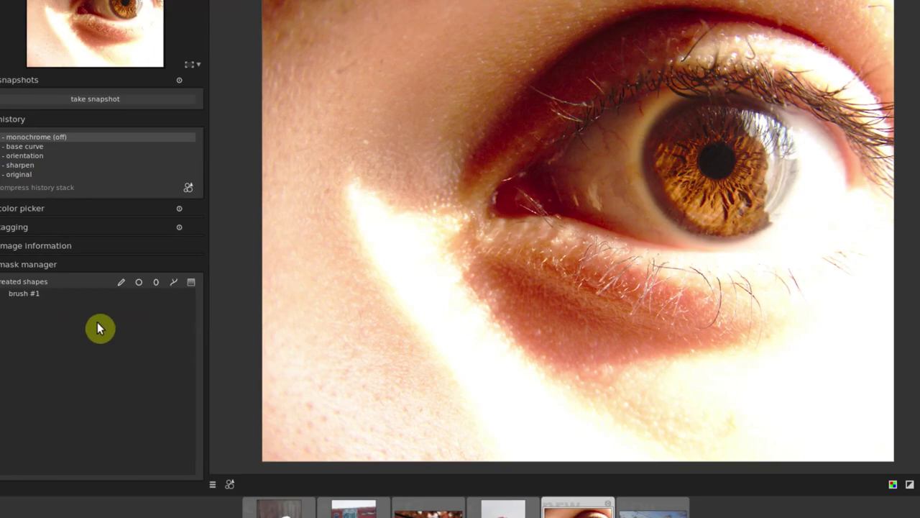
# Place a circle on the iris, resize and feather it, and centre it on the pupil.
pyautogui.click(139, 282)
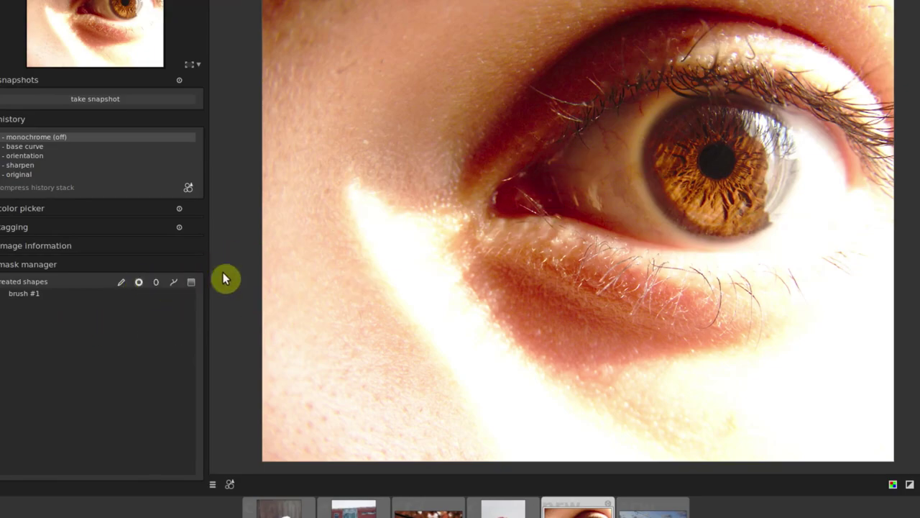
pyautogui.click(672, 140)
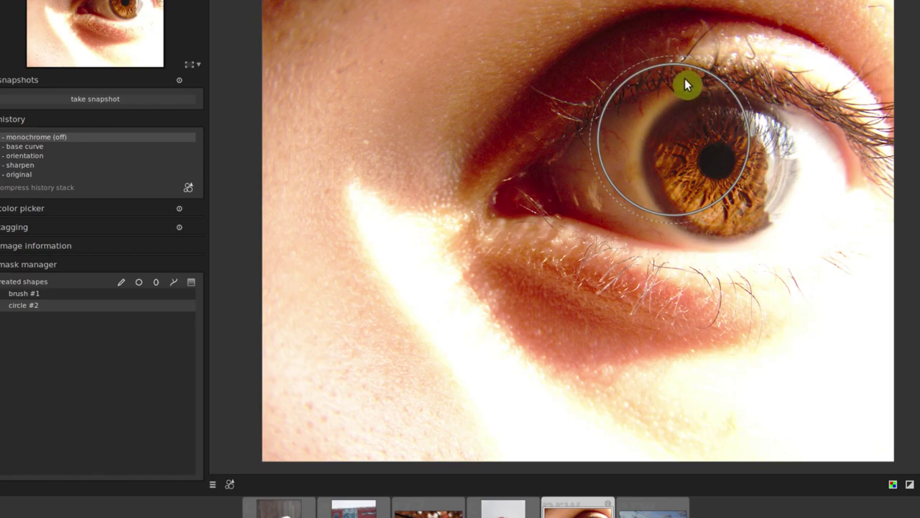
pyautogui.scroll(-3, 670, 144)
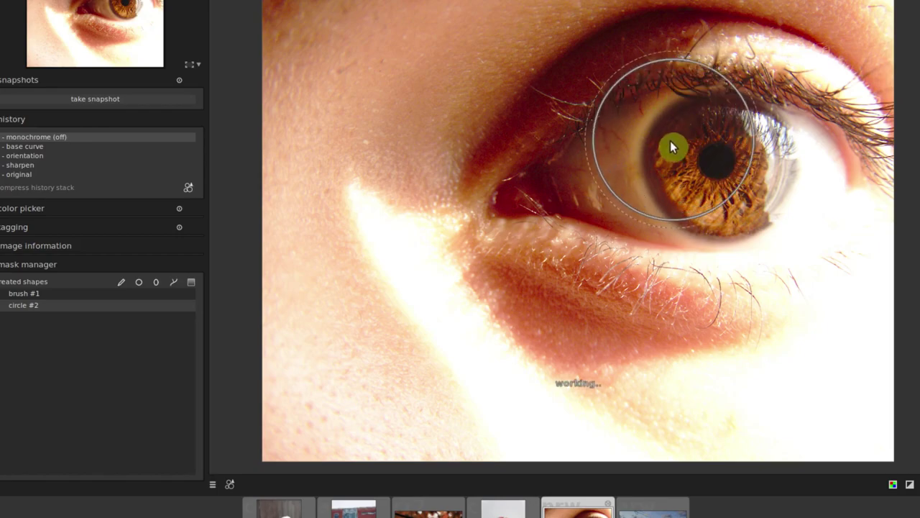
pyautogui.scroll(-2, 670, 141)
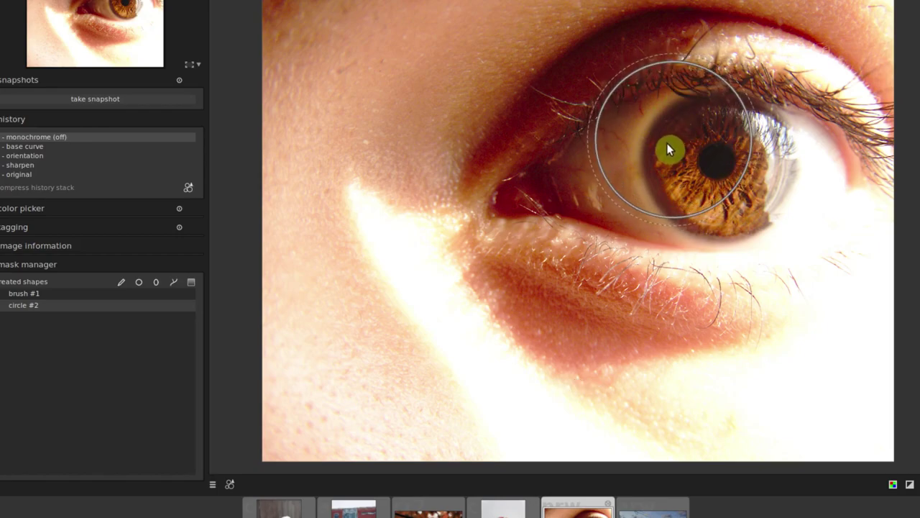
pyautogui.scroll(-3, 667, 144)
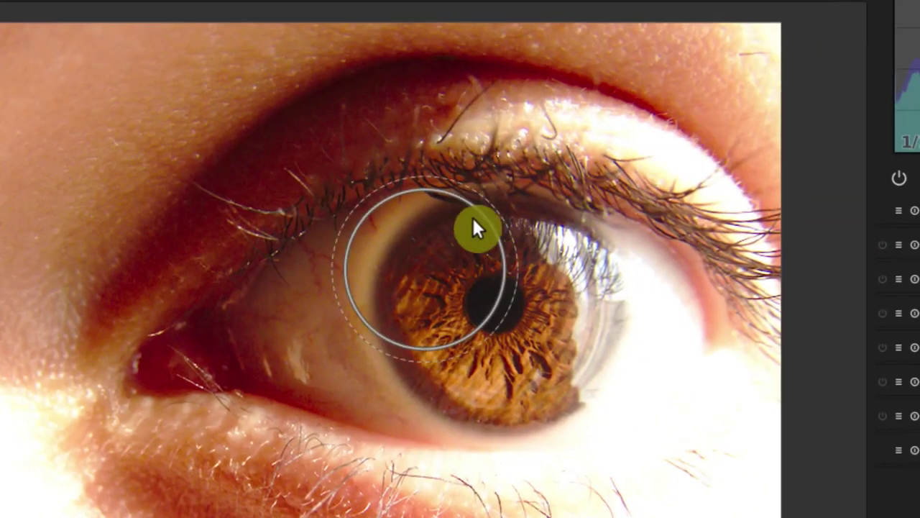
pyautogui.scroll(4, 482, 206)
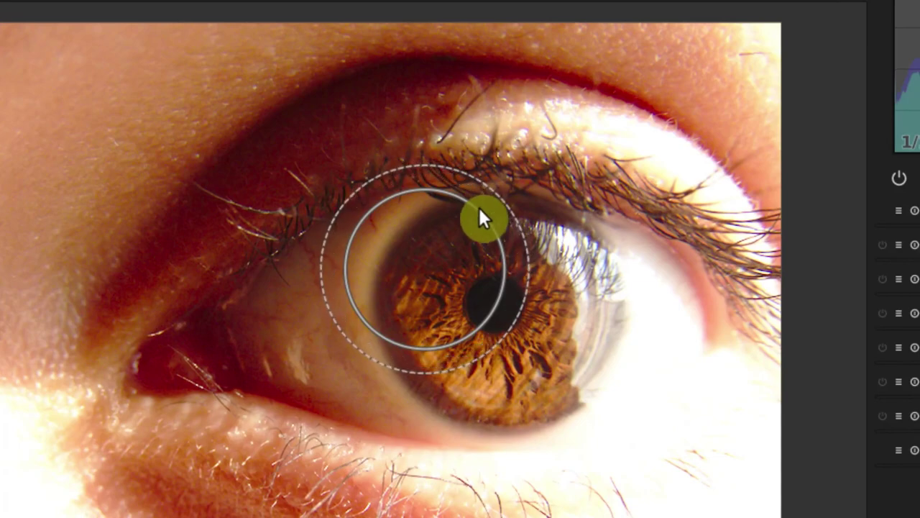
pyautogui.moveTo(407, 252); pyautogui.dragTo(485, 295)
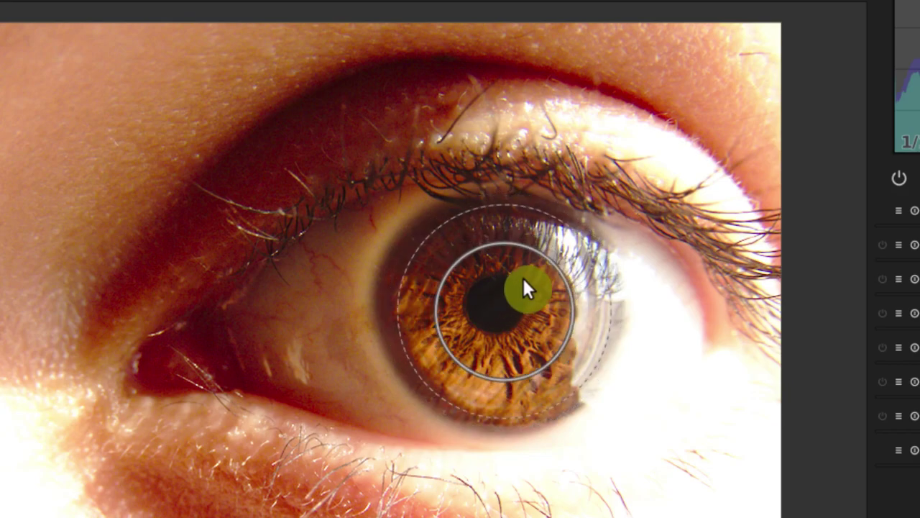
pyautogui.scroll(3, 523, 286)
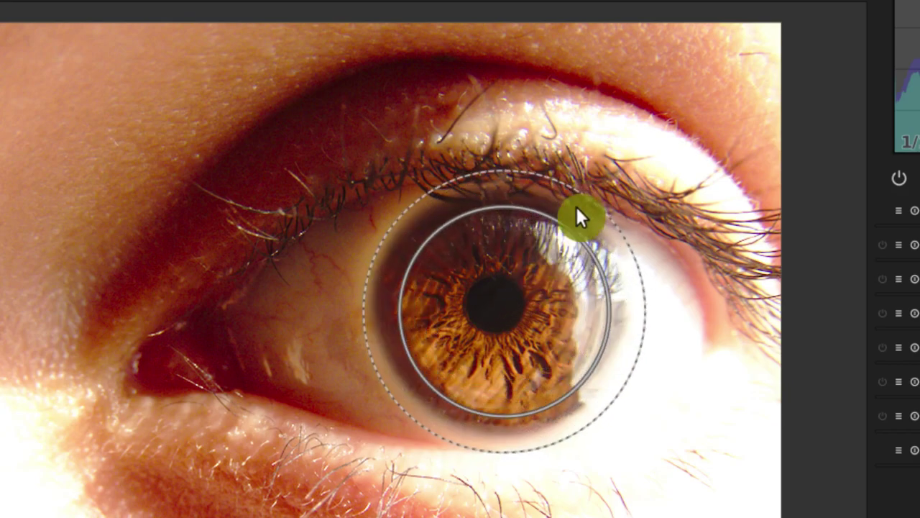
pyautogui.scroll(-4, 575, 206)
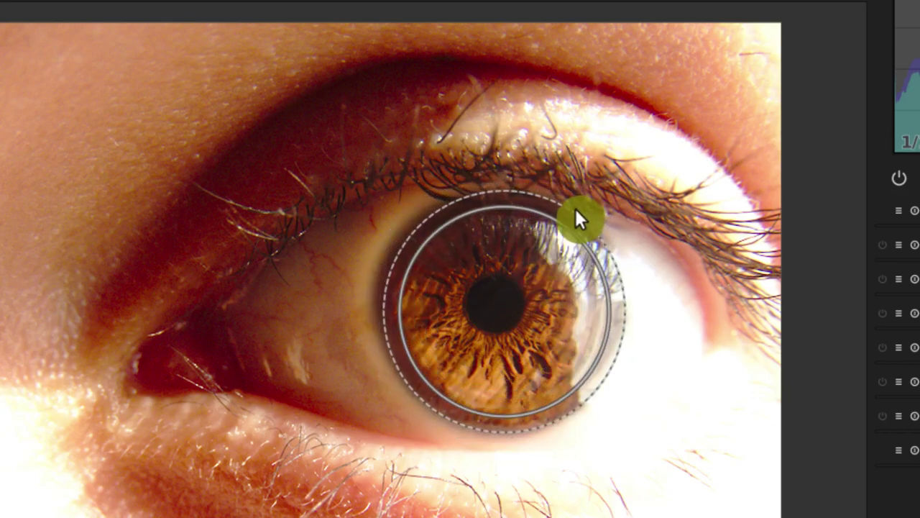
pyautogui.scroll(5, 564, 239)
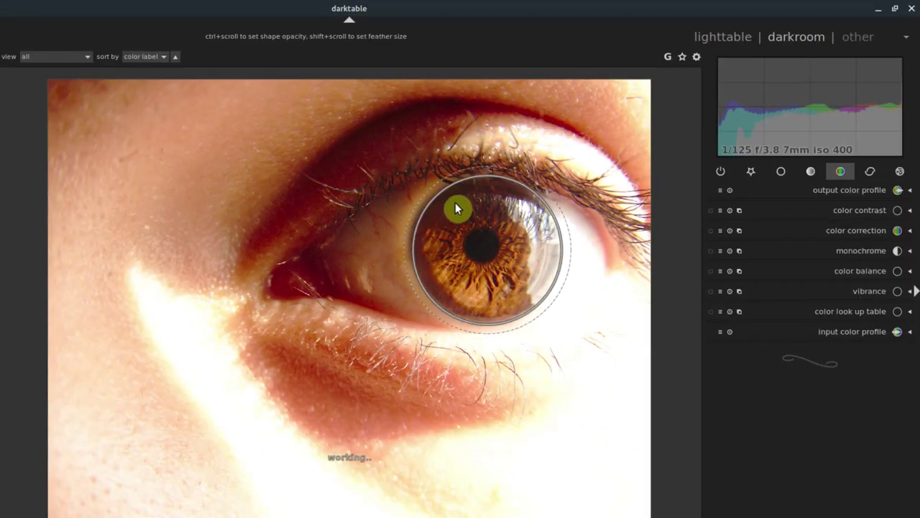
pyautogui.scroll(-3, 447, 208)
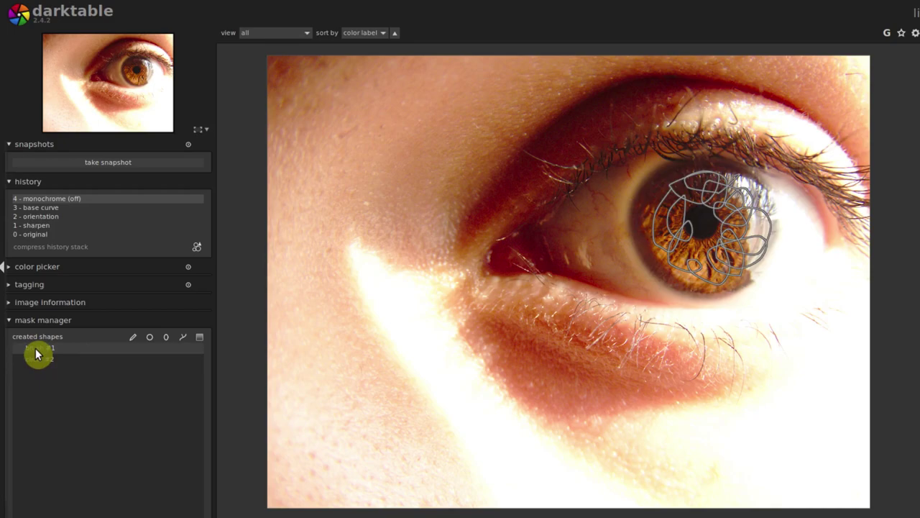
# Show circle #2, then draw a closed path with nodes around the eyelids and corners.
pyautogui.click(36, 359)
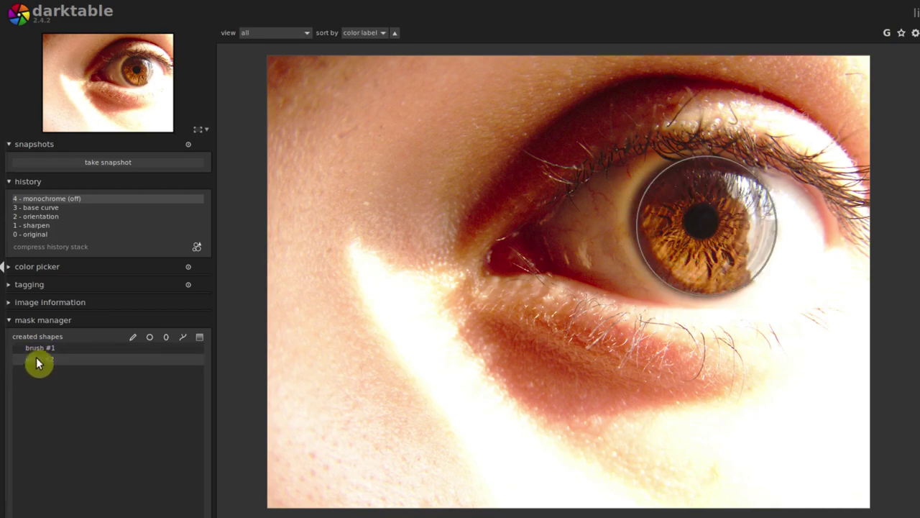
pyautogui.click(184, 337)
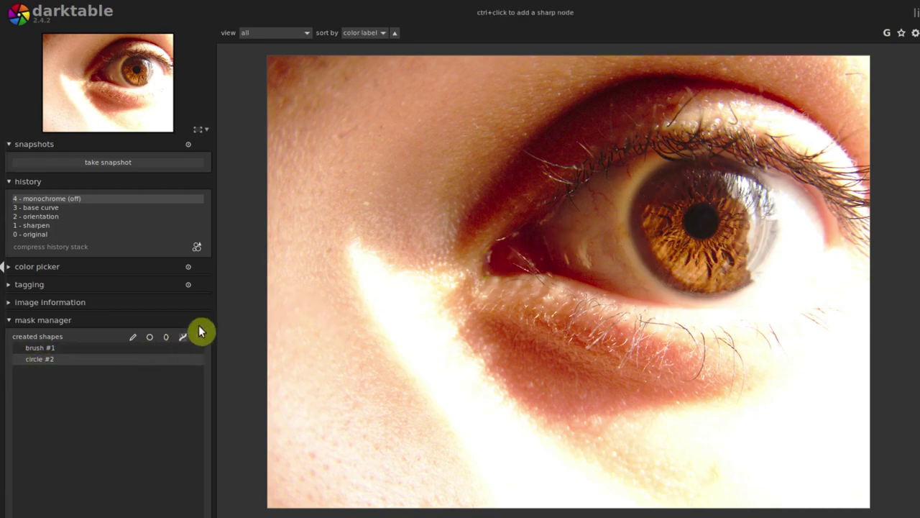
pyautogui.click(525, 232)
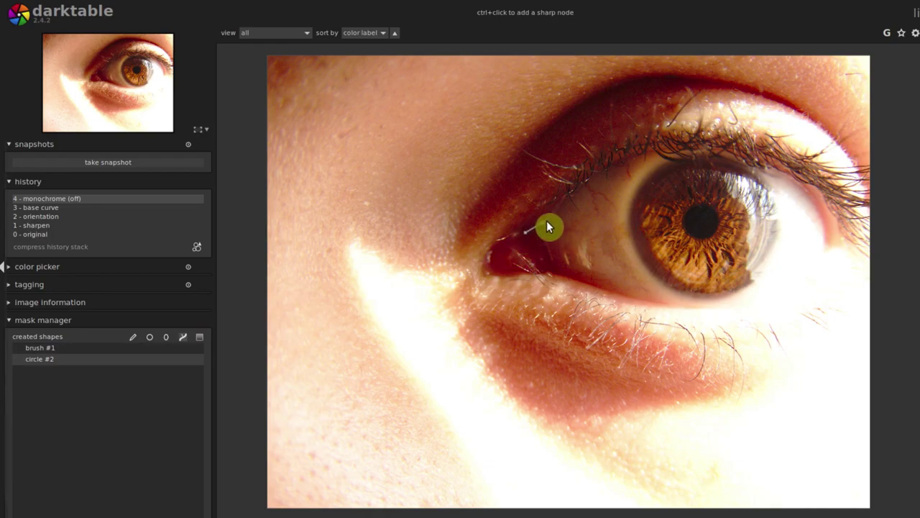
pyautogui.click(629, 159)
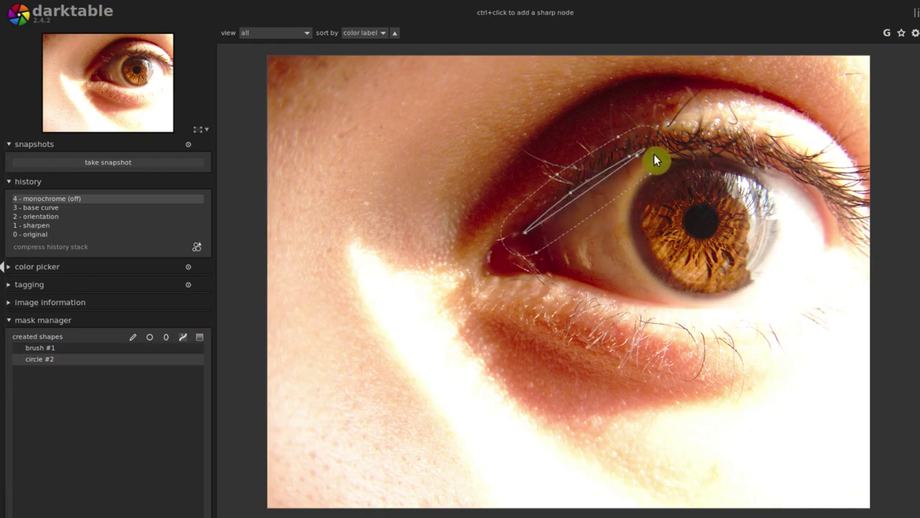
pyautogui.click(778, 184)
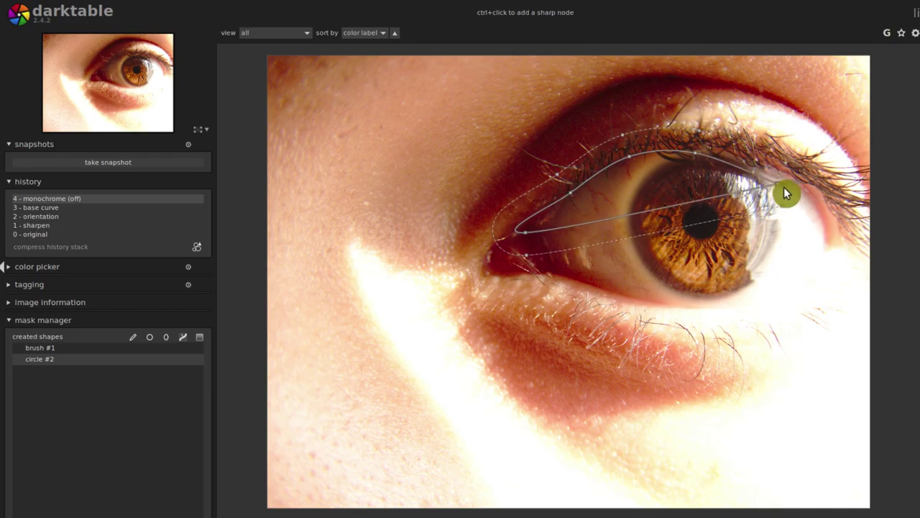
pyautogui.click(818, 216)
pyautogui.click(829, 264)
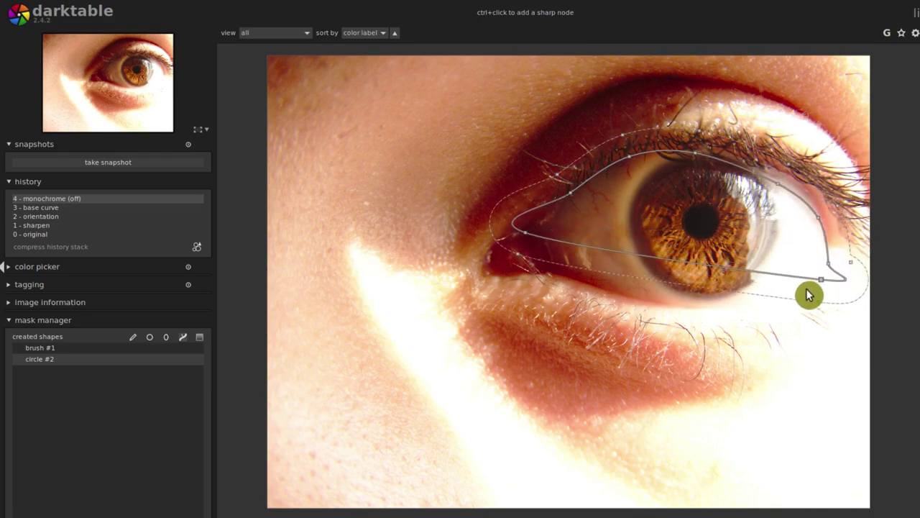
pyautogui.click(791, 296)
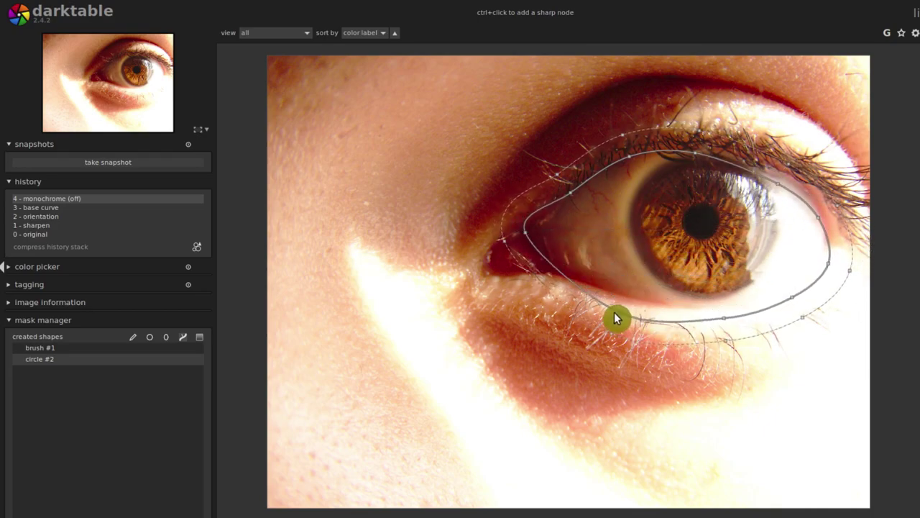
pyautogui.click(539, 268)
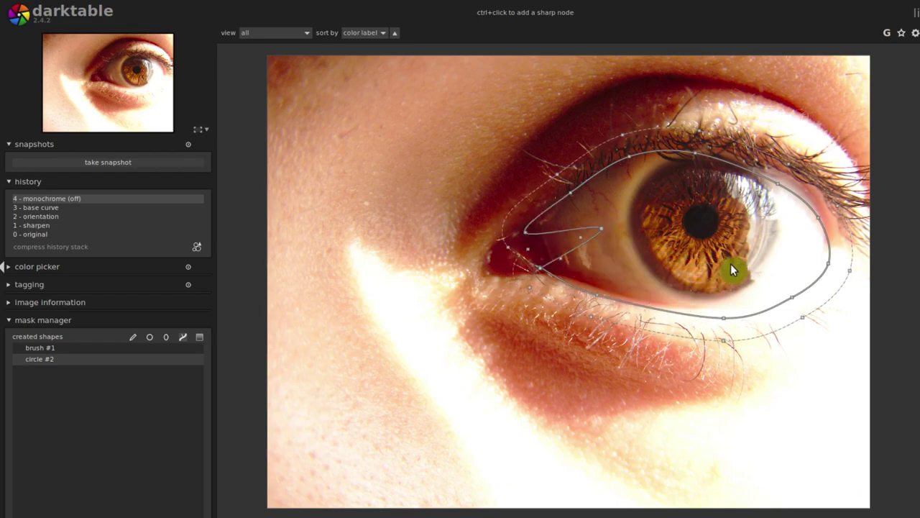
pyautogui.rightClick(535, 270)
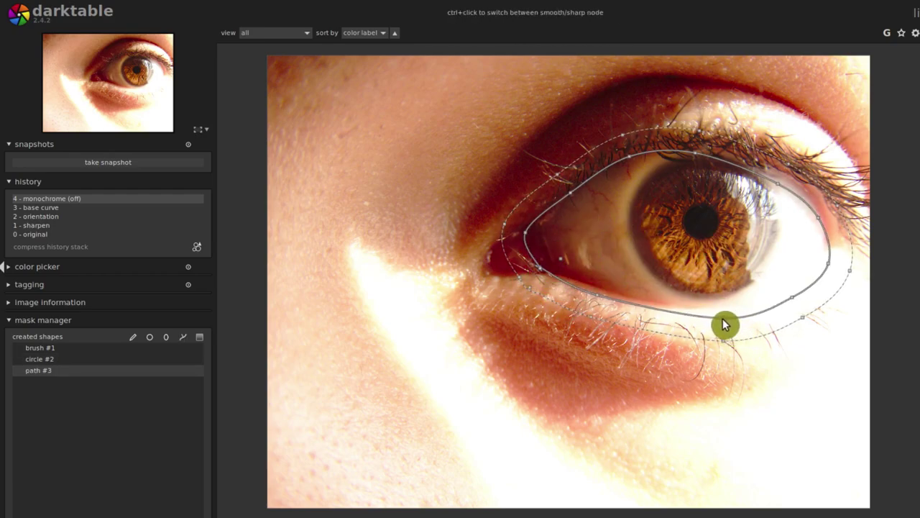
# Refine path #3's lower edge, right-hand node, feather and upper curve to fit the eye.
pyautogui.moveTo(722, 318); pyautogui.dragTo(721, 310)
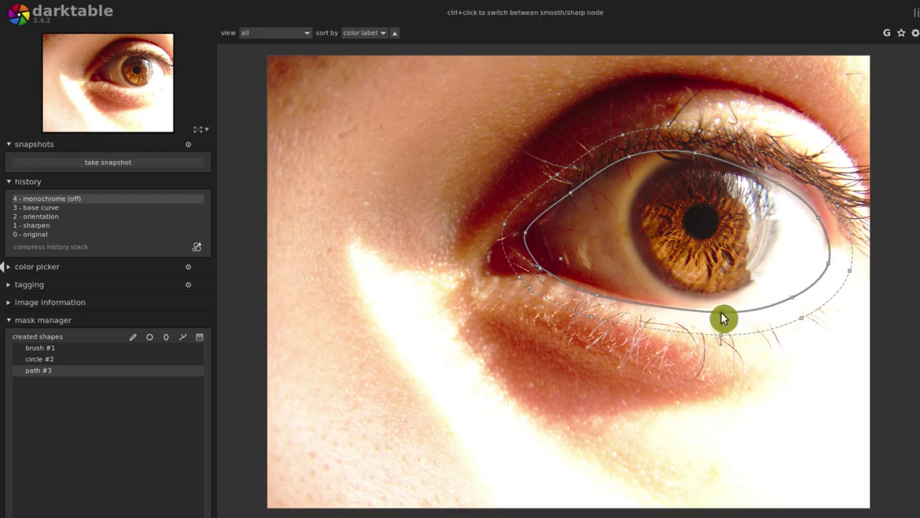
pyautogui.keyDown('ctrl'); pyautogui.click(788, 292); pyautogui.keyUp('ctrl')
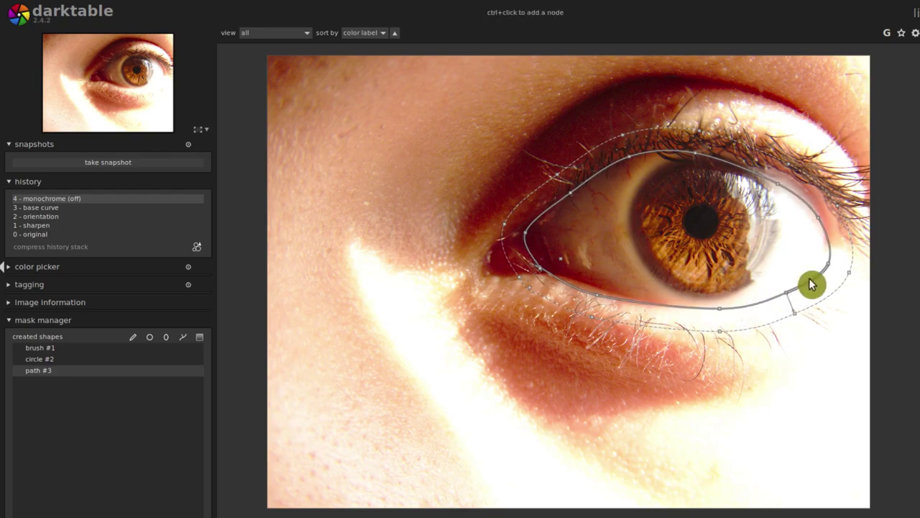
pyautogui.click(829, 264)
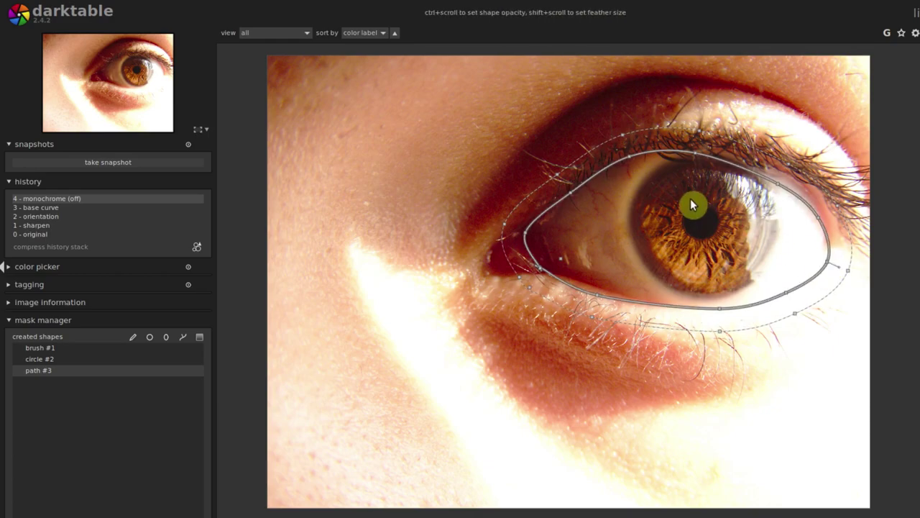
pyautogui.keyDown('shift'); pyautogui.scroll(-5, 682, 138); pyautogui.keyUp('shift')
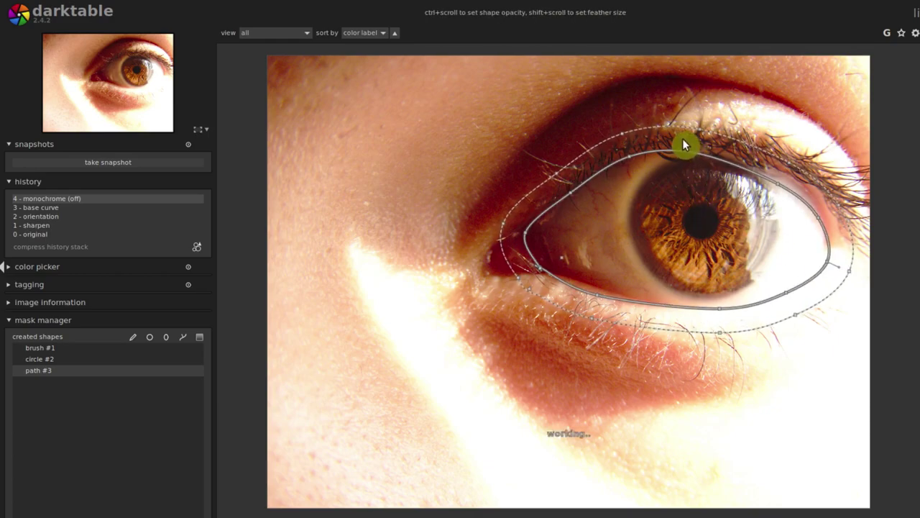
pyautogui.keyDown('shift'); pyautogui.scroll(-3, 682, 138); pyautogui.keyUp('shift')
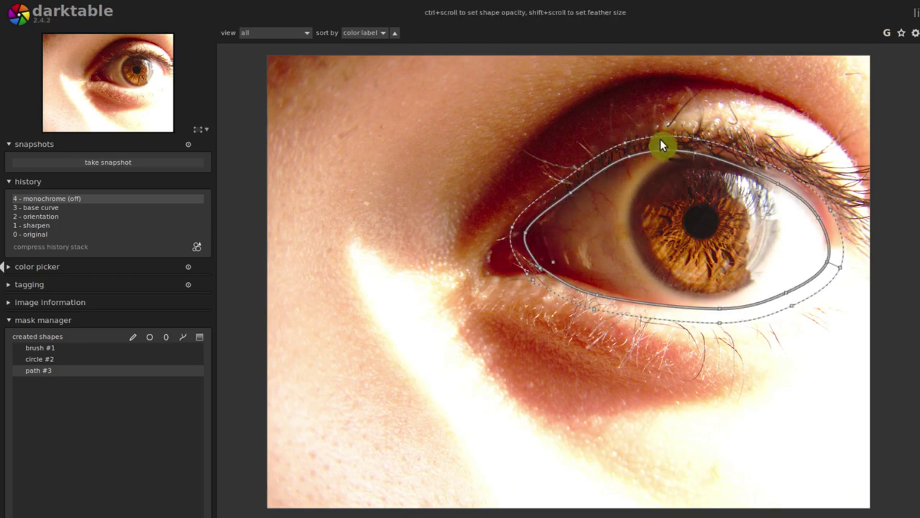
pyautogui.keyDown('ctrl'); pyautogui.scroll(1, 653, 143); pyautogui.keyUp('ctrl')
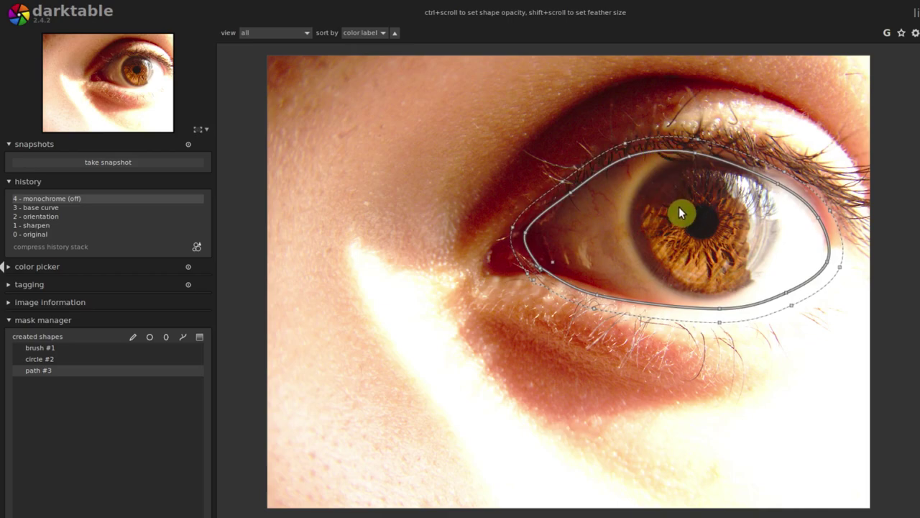
pyautogui.scroll(2, 679, 206)
pyautogui.scroll(-3, 678, 206)
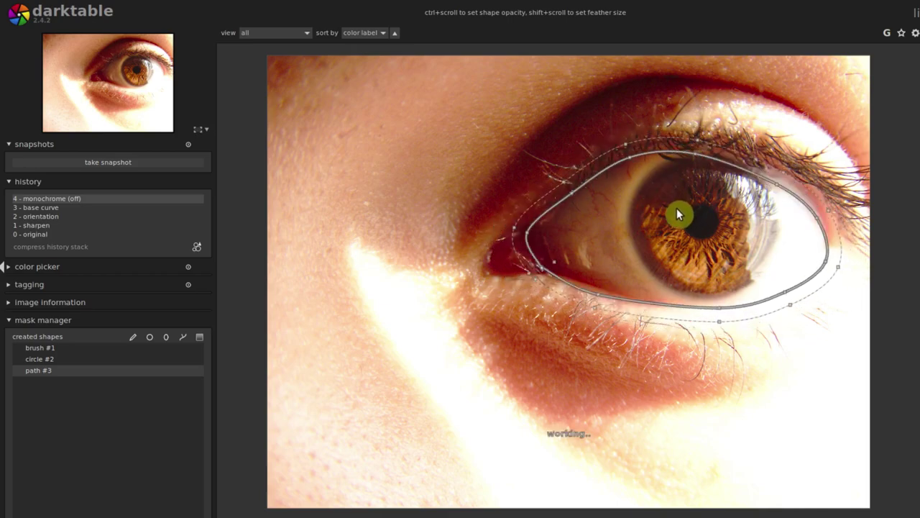
pyautogui.scroll(3, 677, 207)
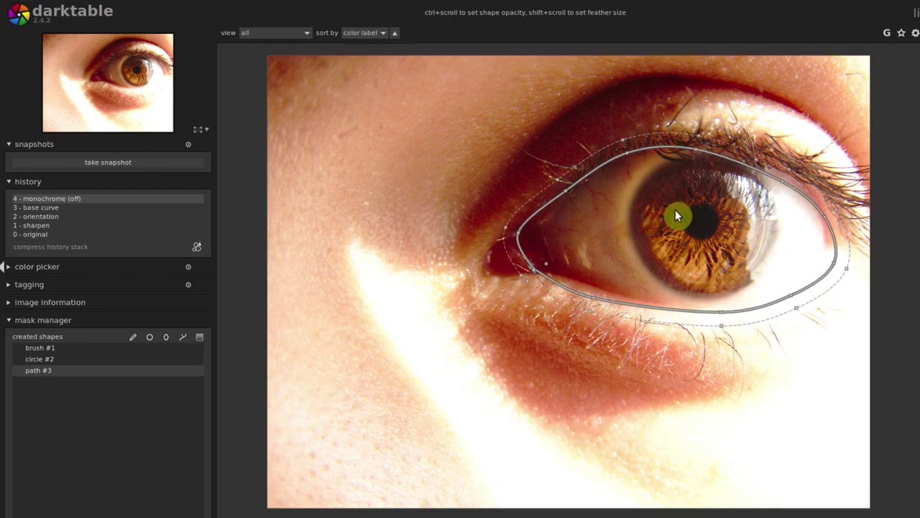
pyautogui.scroll(-2, 672, 209)
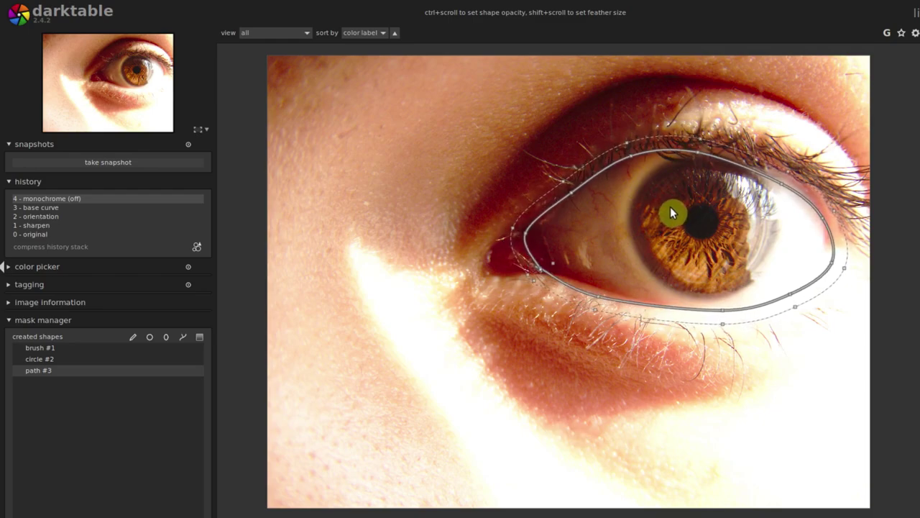
pyautogui.scroll(2, 676, 205)
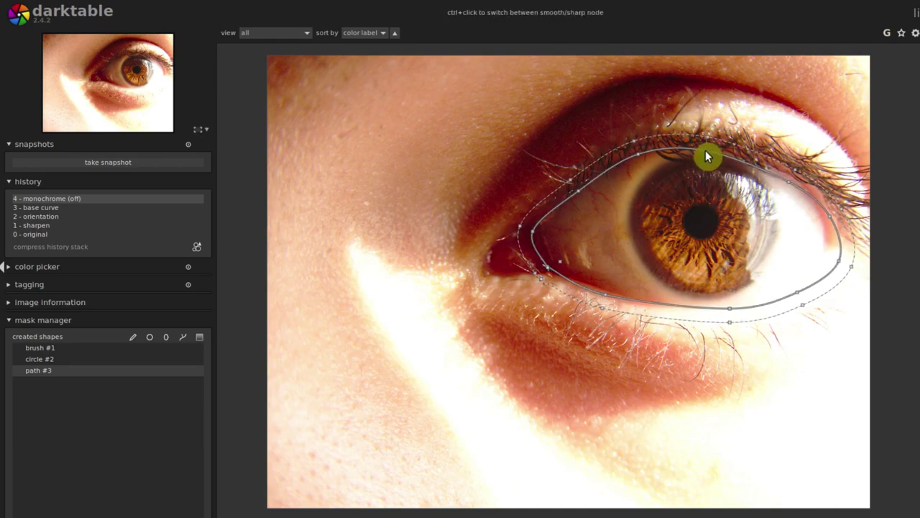
pyautogui.moveTo(710, 127)
pyautogui.mouseDown()
pyautogui.moveTo(674, 74)
pyautogui.moveTo(678, 199)
pyautogui.moveTo(668, 108)
pyautogui.moveTo(781, 121)
pyautogui.moveTo(785, 85)
pyautogui.moveTo(705, 134)
pyautogui.mouseUp()
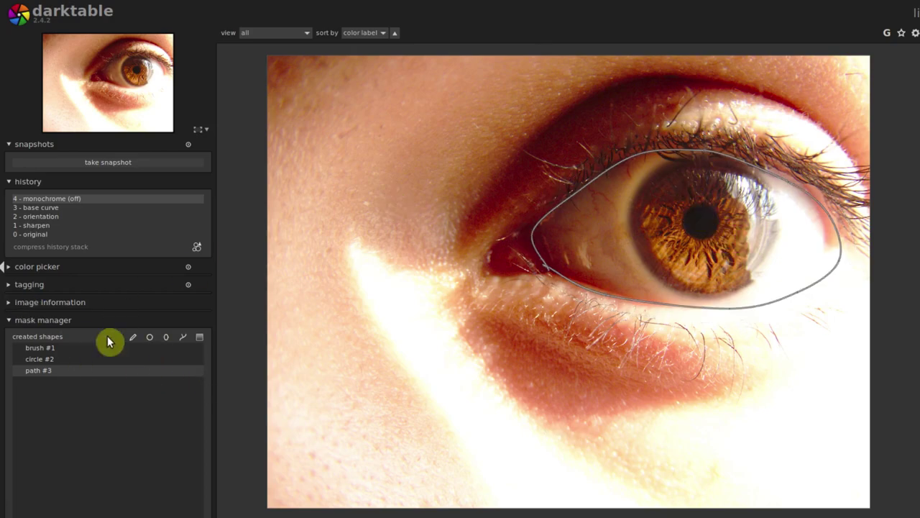
# Reopen the mask manager, show brush #1 and path #3, and expand the monochrome module.
pyautogui.click(45, 321)
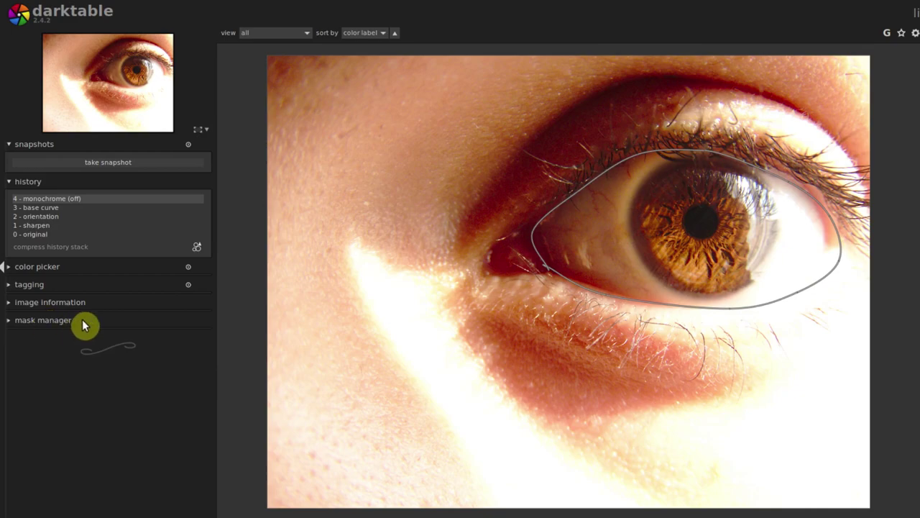
pyautogui.click(68, 321)
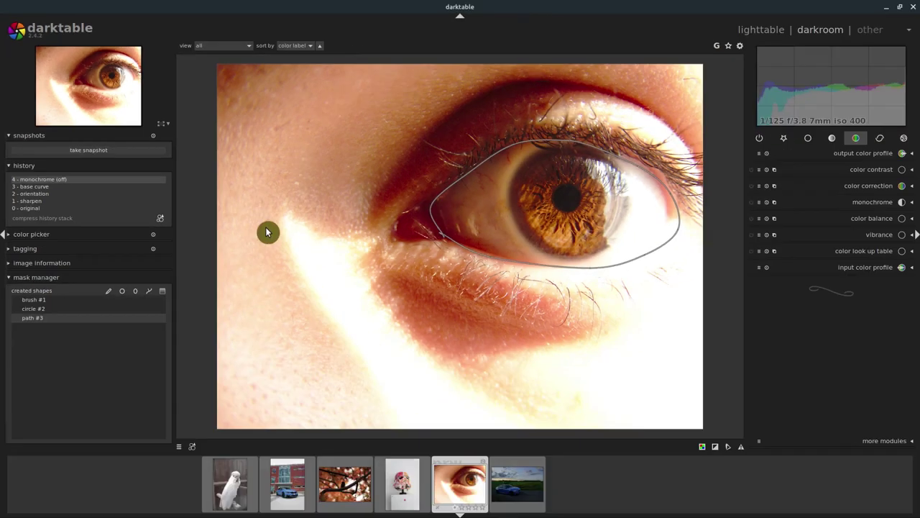
pyautogui.click(39, 301)
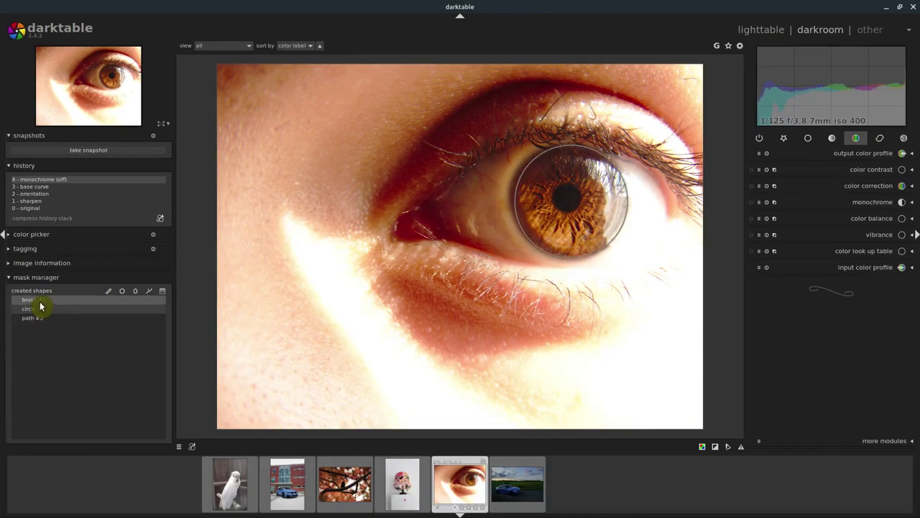
pyautogui.click(41, 317)
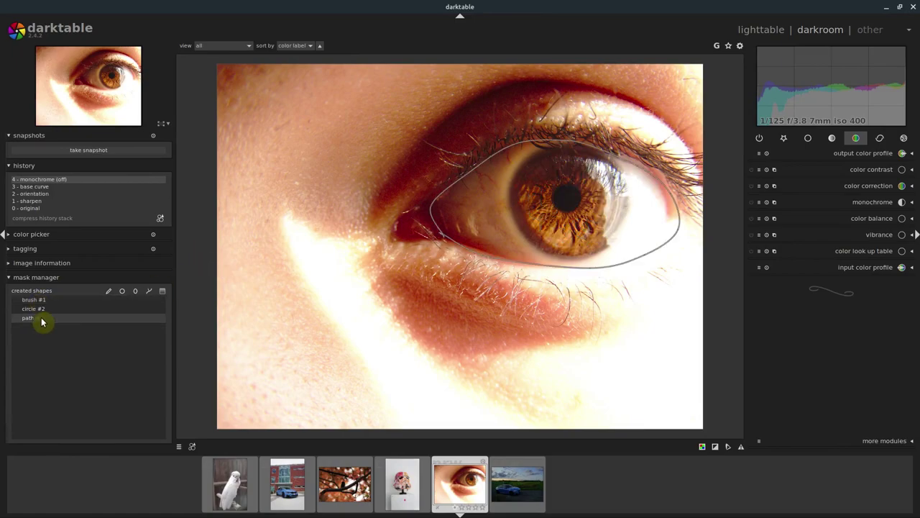
pyautogui.click(870, 202)
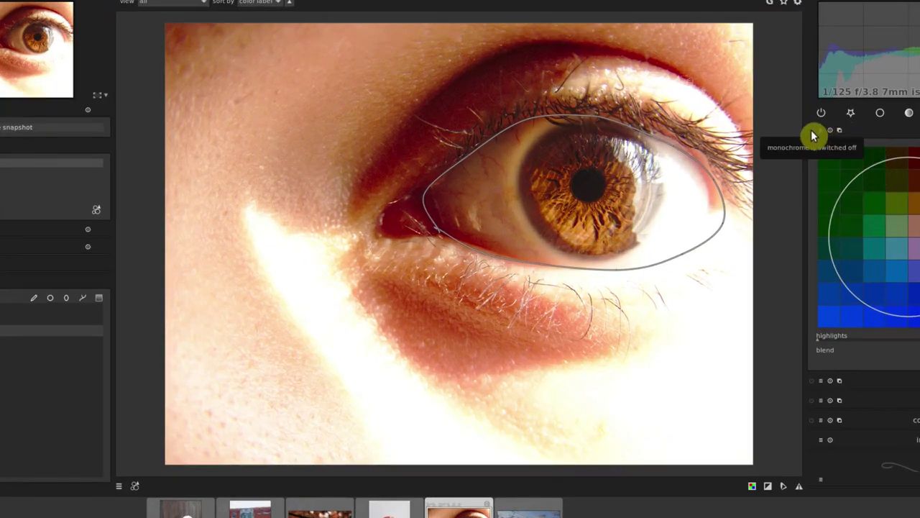
# Enable monochrome, then nudge its colour filter position and highlights slider.
pyautogui.click(811, 131)
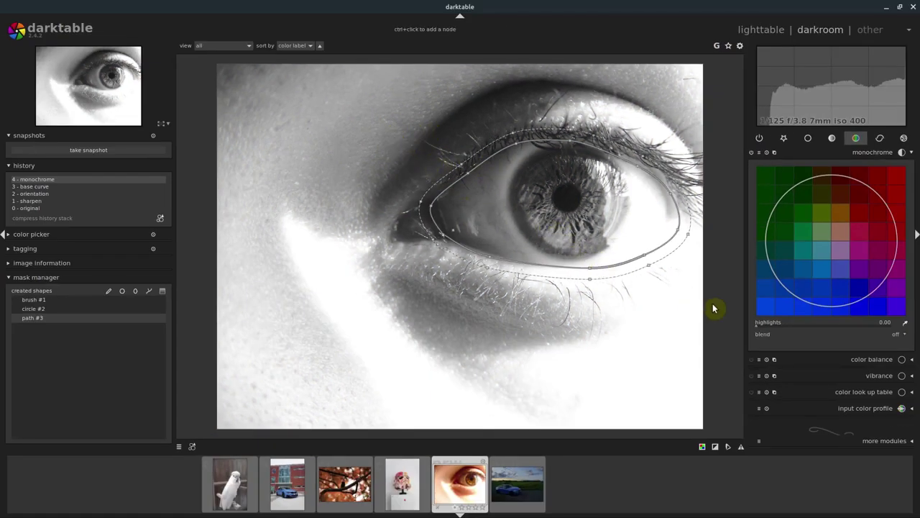
pyautogui.moveTo(821, 230)
pyautogui.mouseDown()
pyautogui.moveTo(805, 236)
pyautogui.moveTo(829, 261)
pyautogui.moveTo(860, 230)
pyautogui.moveTo(830, 245)
pyautogui.mouseUp()
pyautogui.moveTo(763, 330)
pyautogui.mouseDown()
pyautogui.moveTo(816, 332)
pyautogui.moveTo(754, 332)
pyautogui.mouseUp()
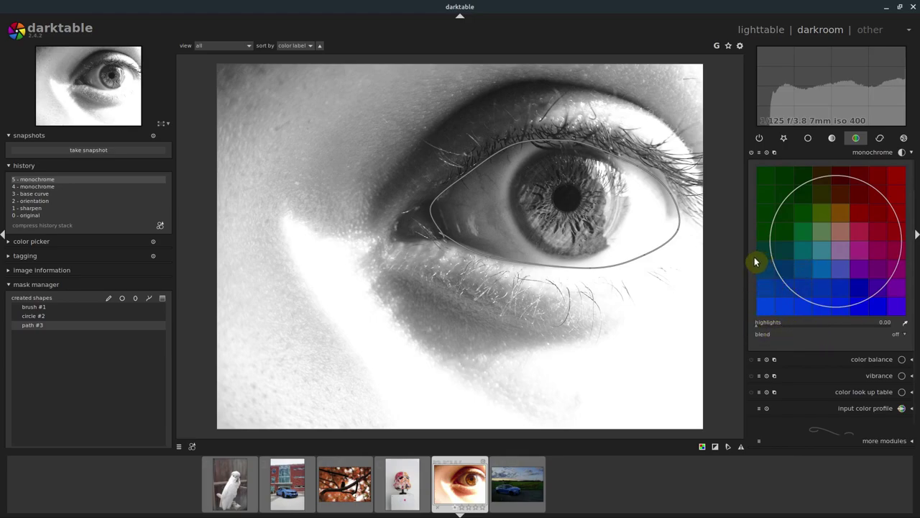
pyautogui.click(677, 259)
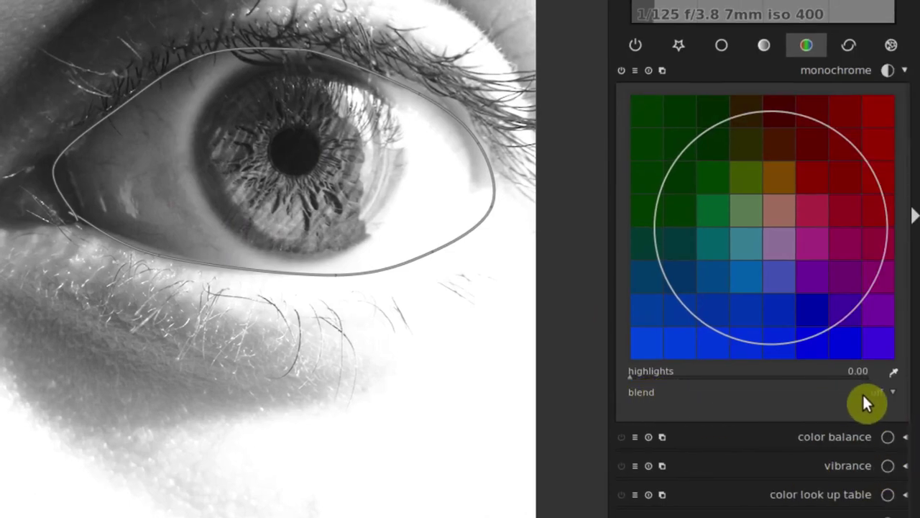
# Set the monochrome blend mode to drawn mask, after briefly trying uniform blending.
pyautogui.click(879, 392)
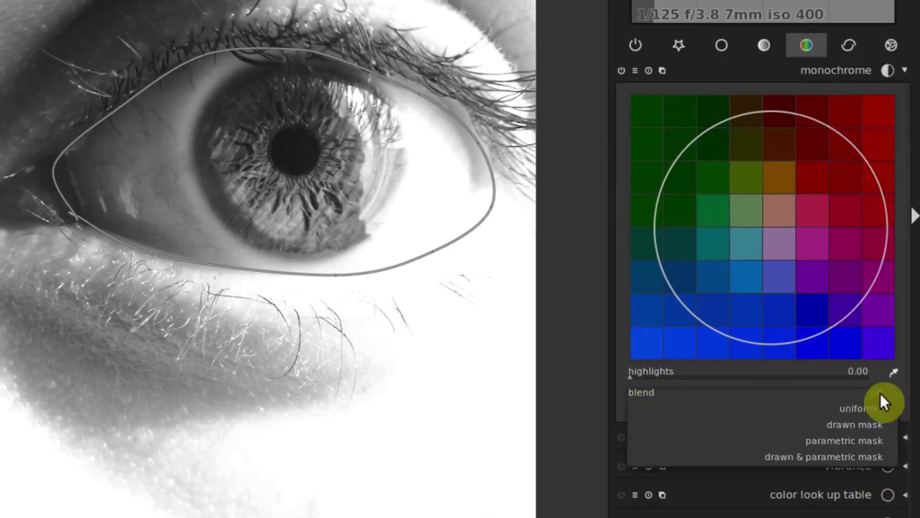
pyautogui.click(878, 391)
pyautogui.click(880, 393)
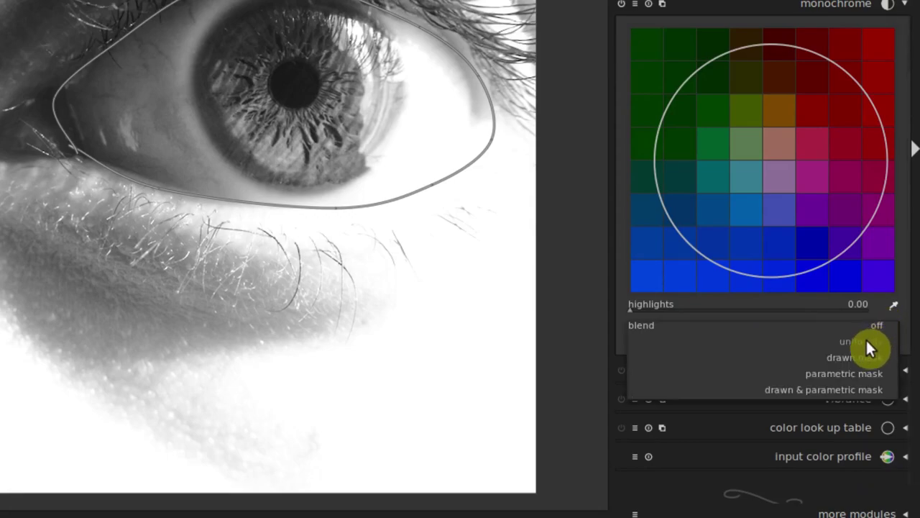
pyautogui.click(867, 342)
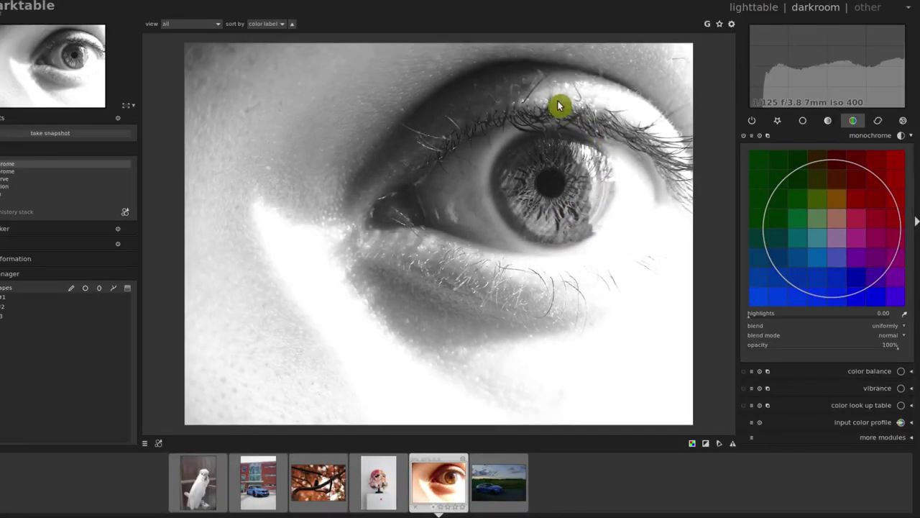
pyautogui.click(888, 327)
pyautogui.click(884, 336)
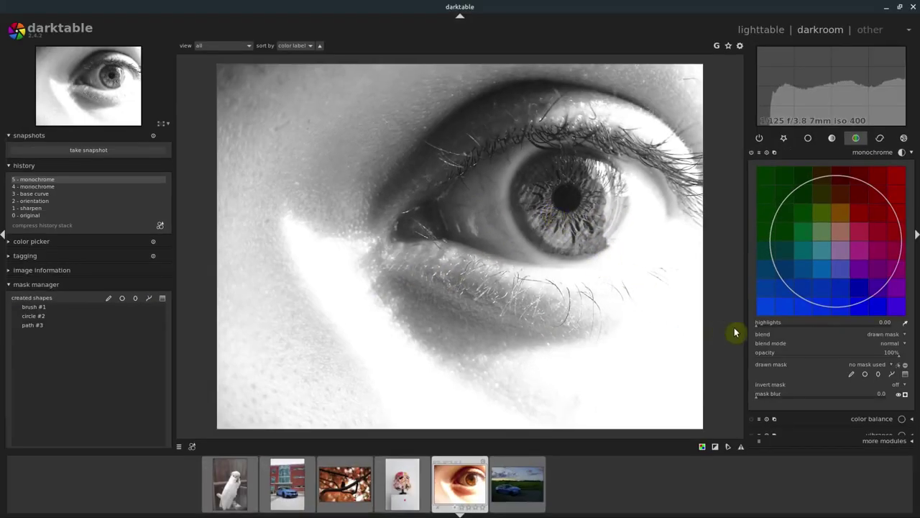
pyautogui.click(872, 334)
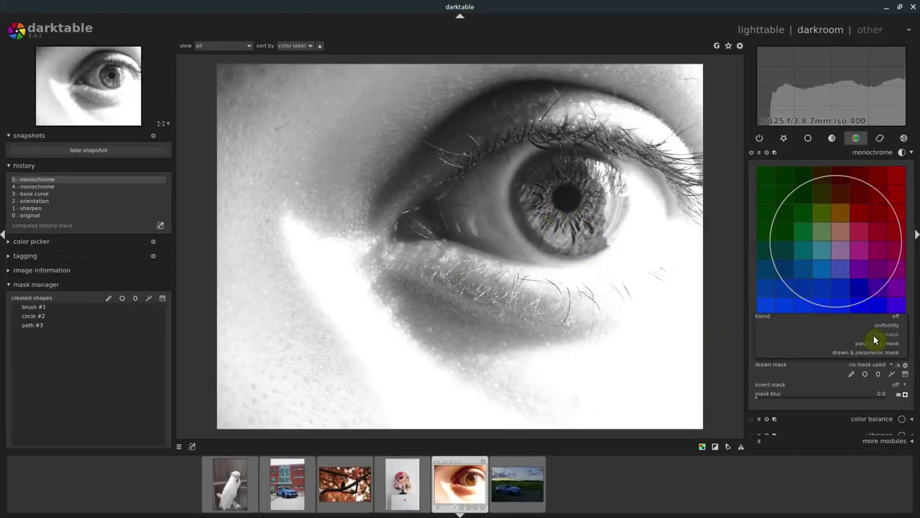
pyautogui.click(795, 332)
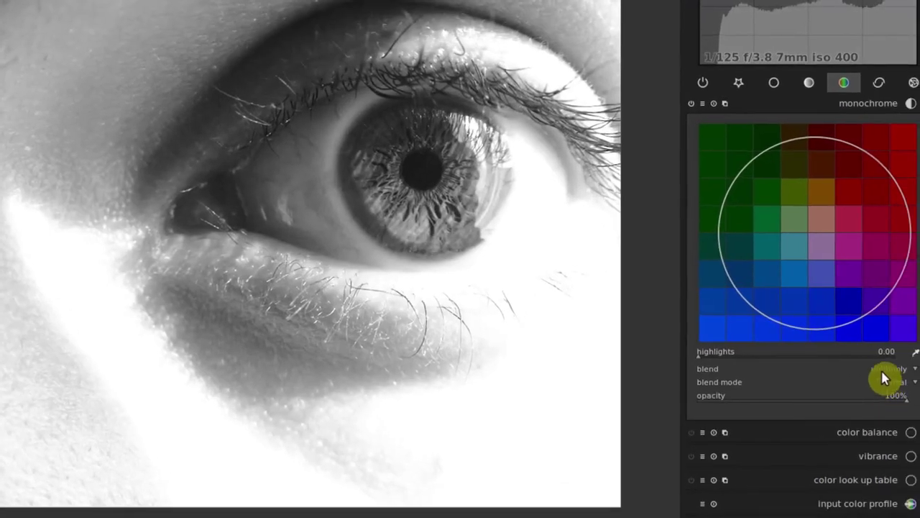
pyautogui.click(897, 374)
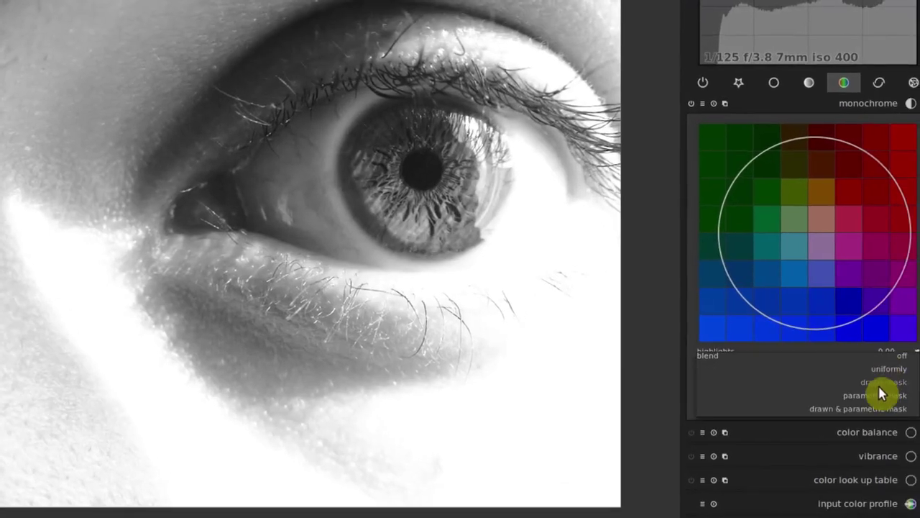
pyautogui.click(888, 392)
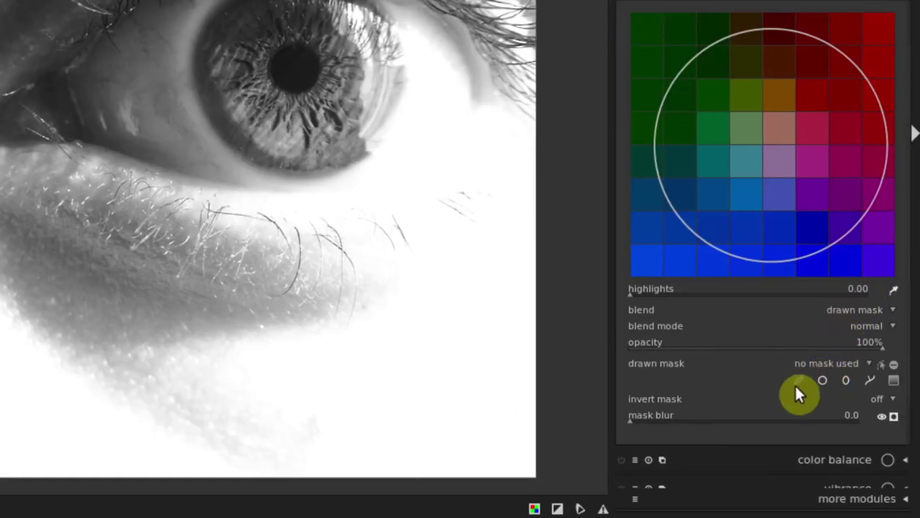
# Add an ellipse mask shape below the eye and select ellipse #4 for editing.
pyautogui.click(846, 380)
pyautogui.click(273, 269)
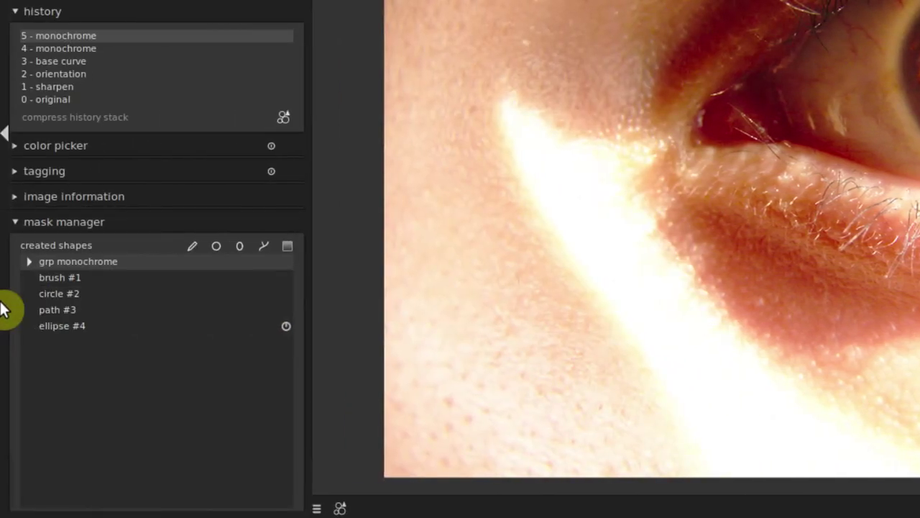
pyautogui.click(76, 325)
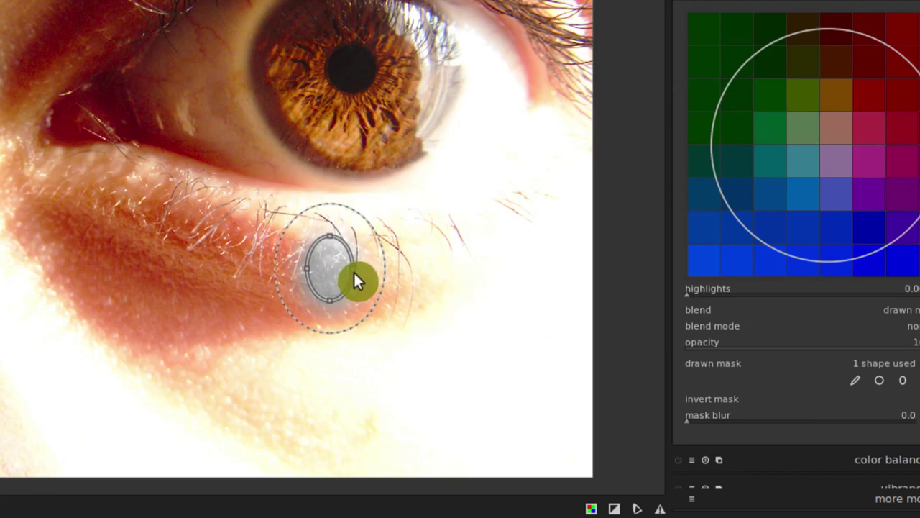
# Reshape the ellipse into a circle, then move and size it to cover the iris.
pyautogui.moveTo(353, 271); pyautogui.dragTo(427, 274)
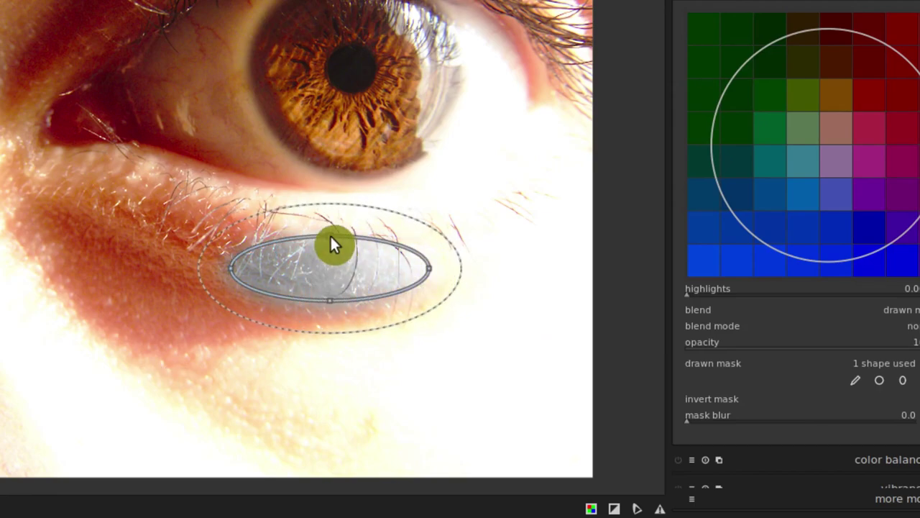
pyautogui.moveTo(329, 236); pyautogui.dragTo(337, 188)
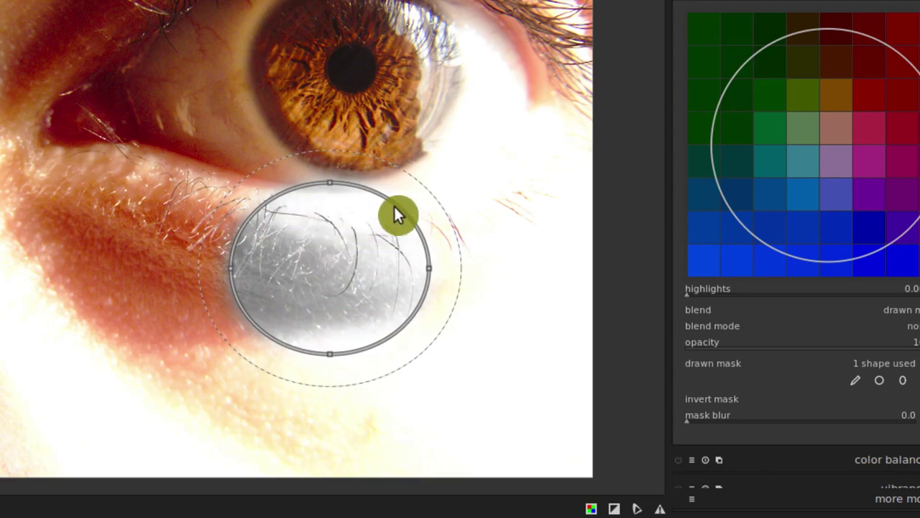
pyautogui.moveTo(393, 205)
pyautogui.mouseDown()
pyautogui.moveTo(401, 78)
pyautogui.moveTo(420, 21)
pyautogui.mouseUp()
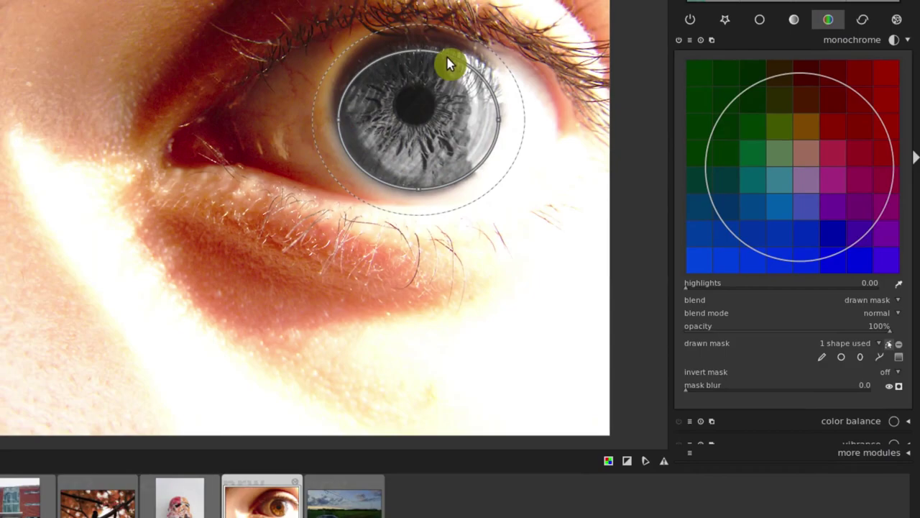
pyautogui.moveTo(420, 51); pyautogui.dragTo(420, 43)
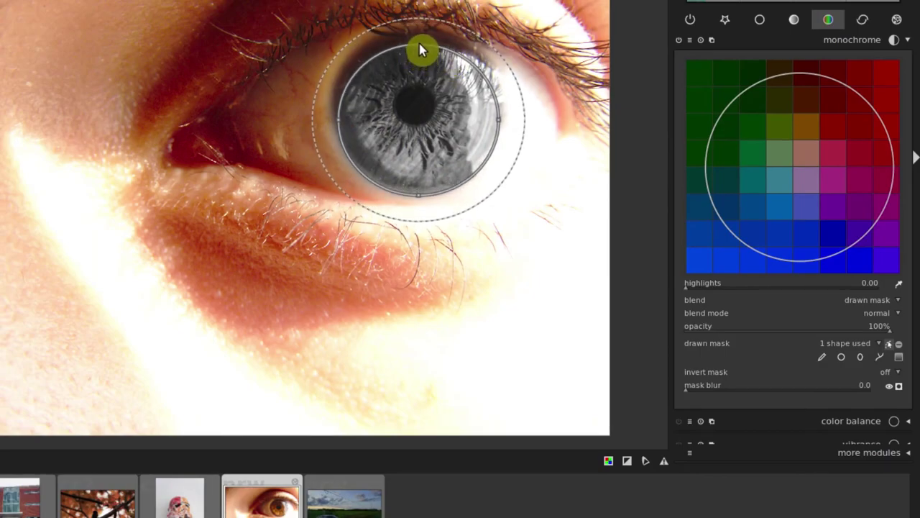
pyautogui.moveTo(438, 136); pyautogui.dragTo(441, 119)
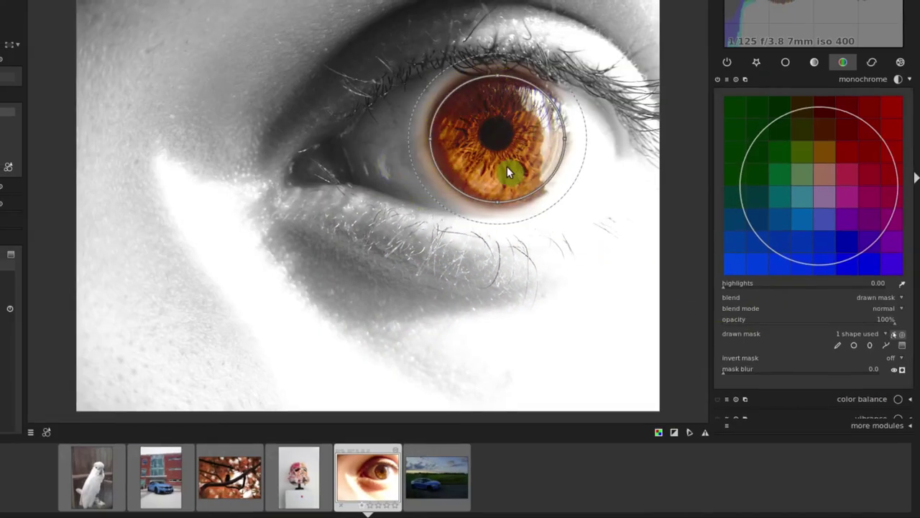
# Shift-scroll over the mask circle to pull its feather in tight around the iris.
pyautogui.scroll(-4, 521, 70)
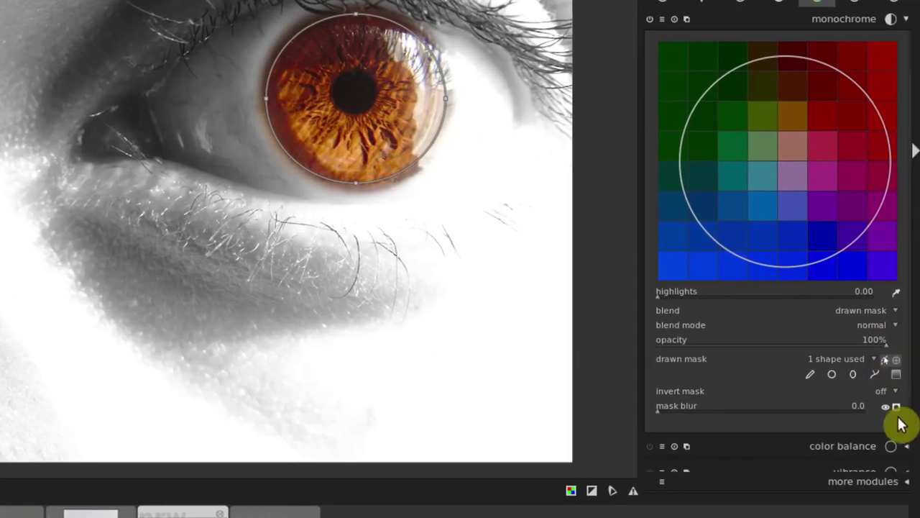
# Add existing shapes path #1, circle #2 and path #3 to the monochrome drawn mask.
pyautogui.click(846, 358)
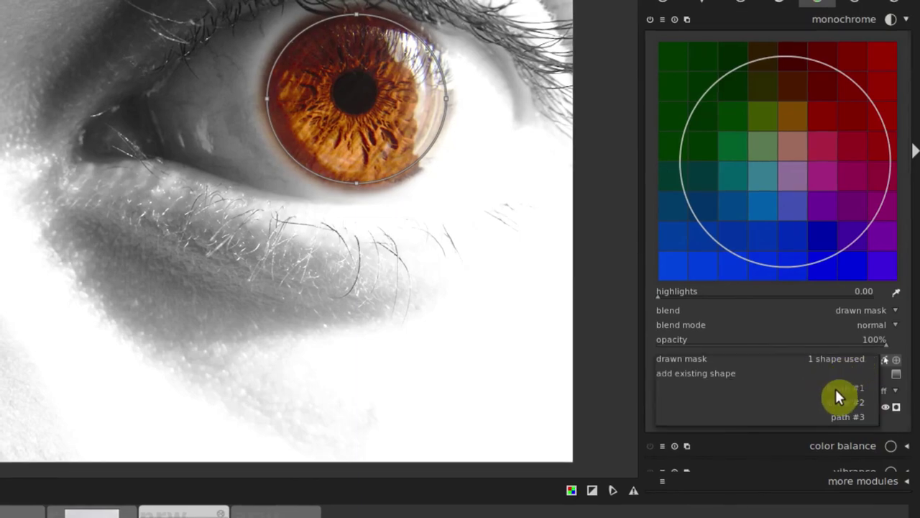
pyautogui.click(834, 387)
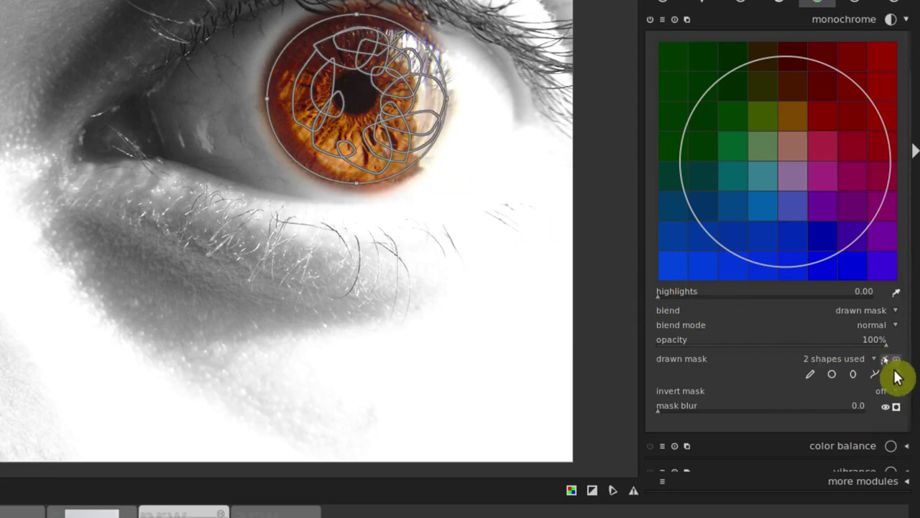
pyautogui.click(855, 360)
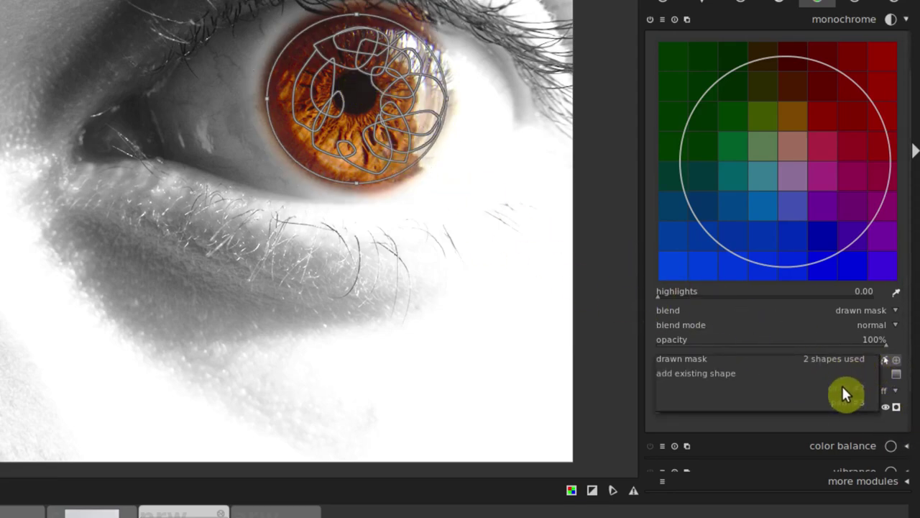
pyautogui.click(841, 384)
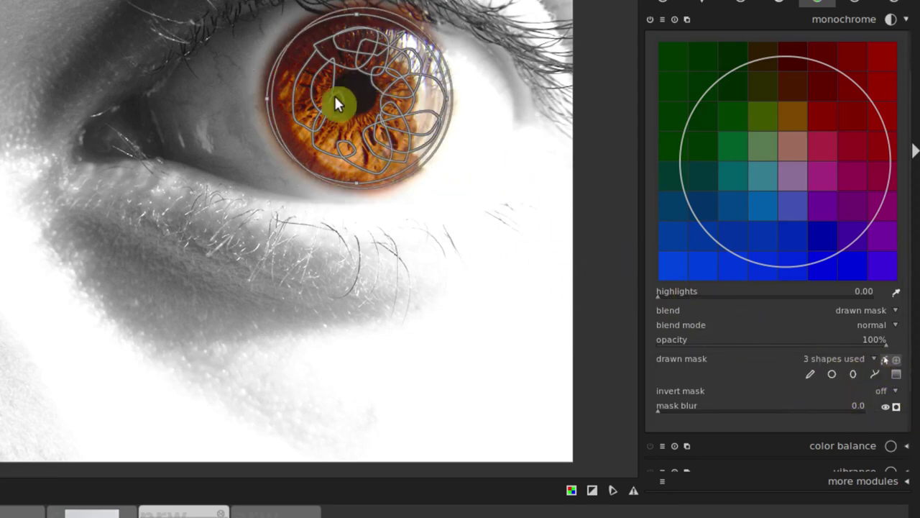
pyautogui.click(841, 360)
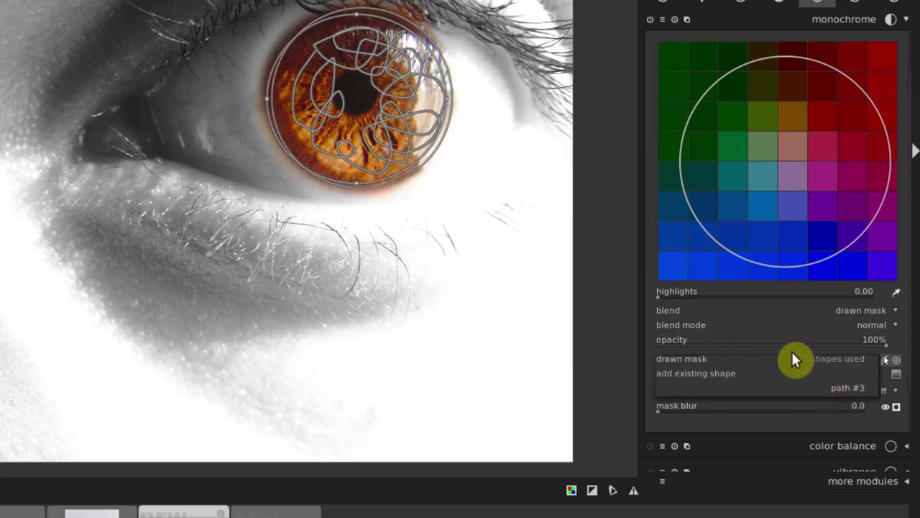
pyautogui.click(831, 360)
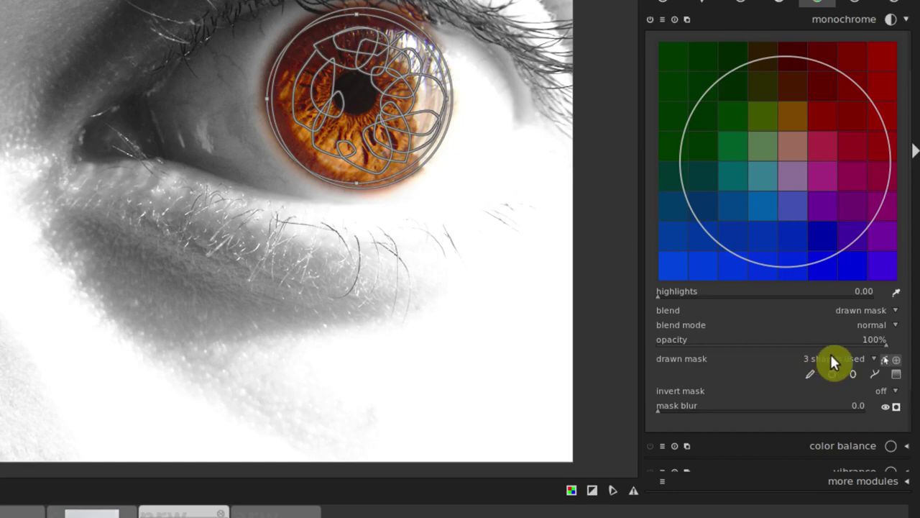
pyautogui.click(874, 356)
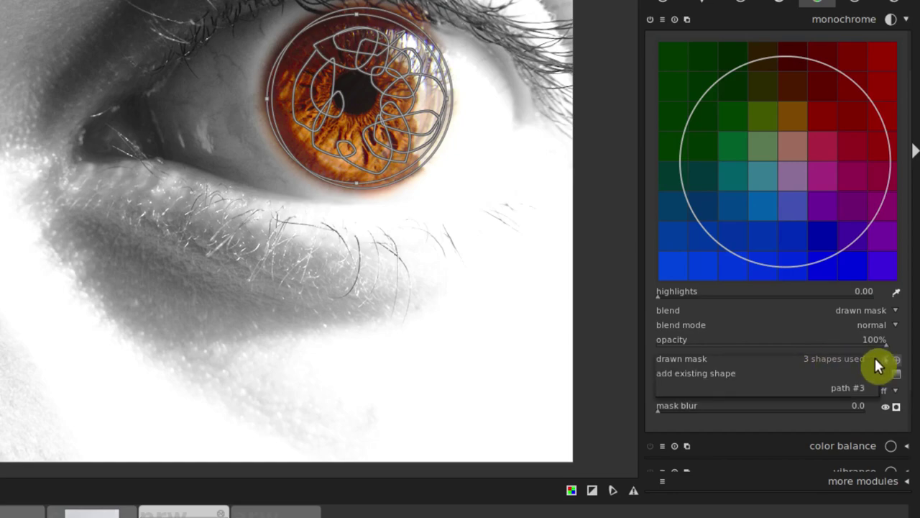
pyautogui.click(844, 388)
# Toggle the mask outlines on the photo on and off, ending hidden.
pyautogui.moveTo(148, 136)
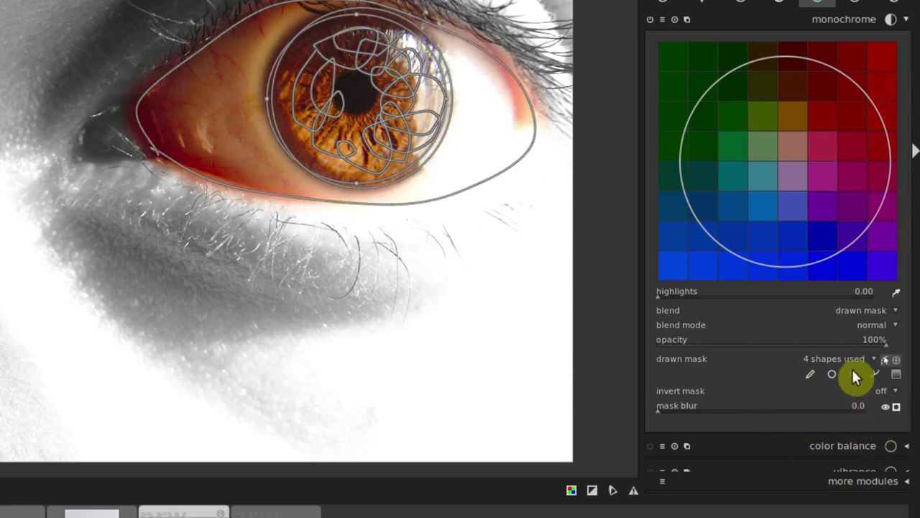
pyautogui.click(890, 366)
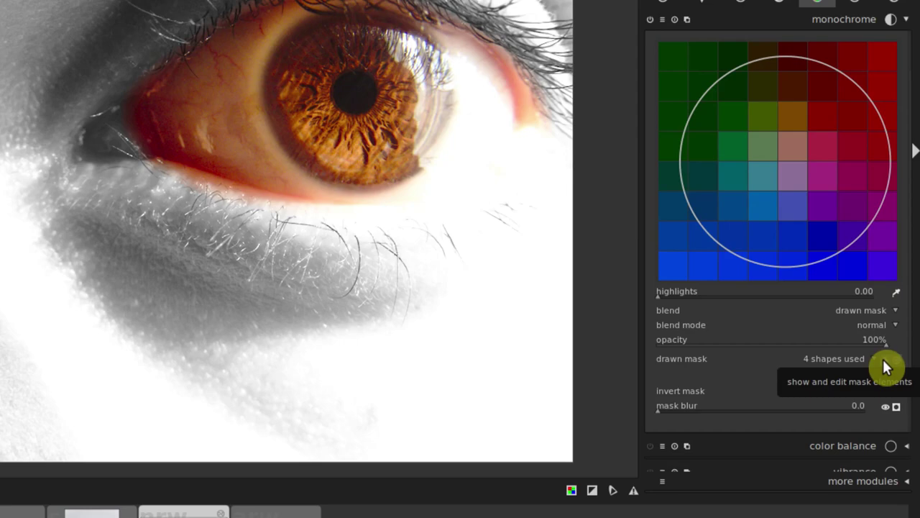
pyautogui.click(883, 366)
pyautogui.click(883, 366)
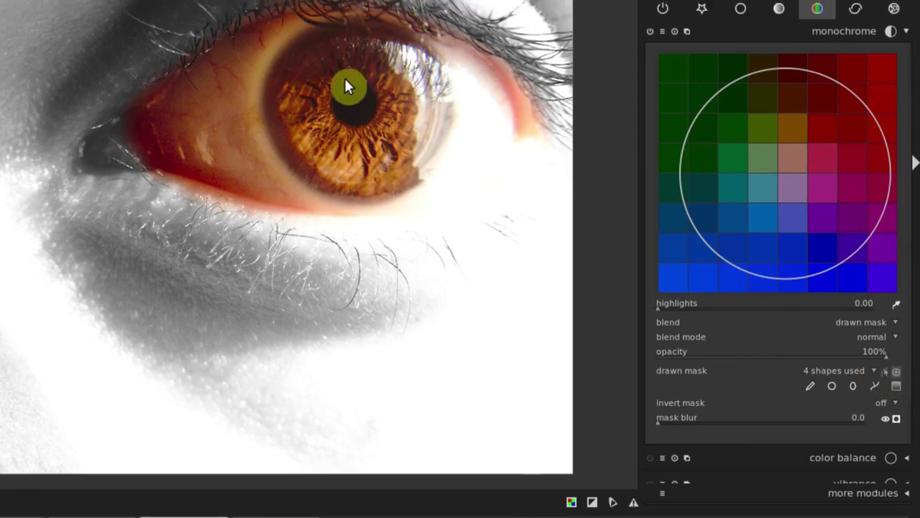
pyautogui.click(884, 371)
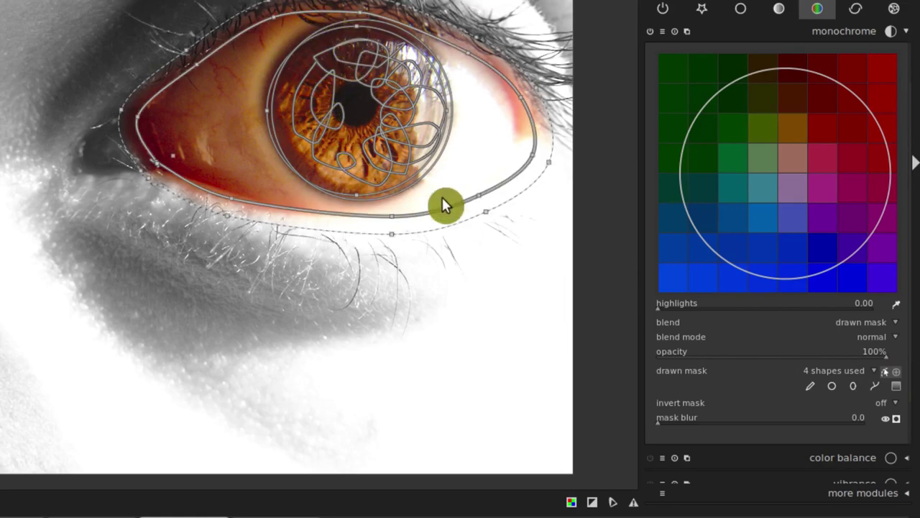
pyautogui.click(884, 367)
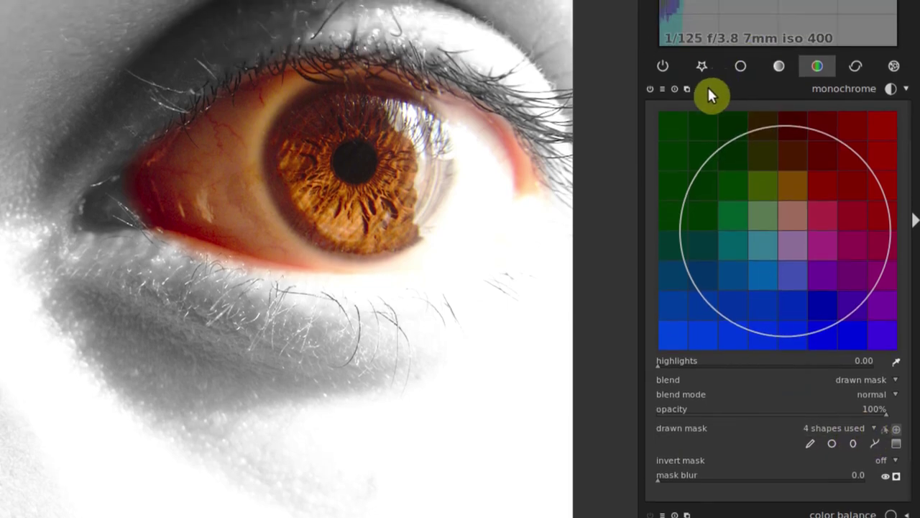
# Reset monochrome and restrict it to a drawn mask using only circle #2 over the iris.
pyautogui.click(675, 89)
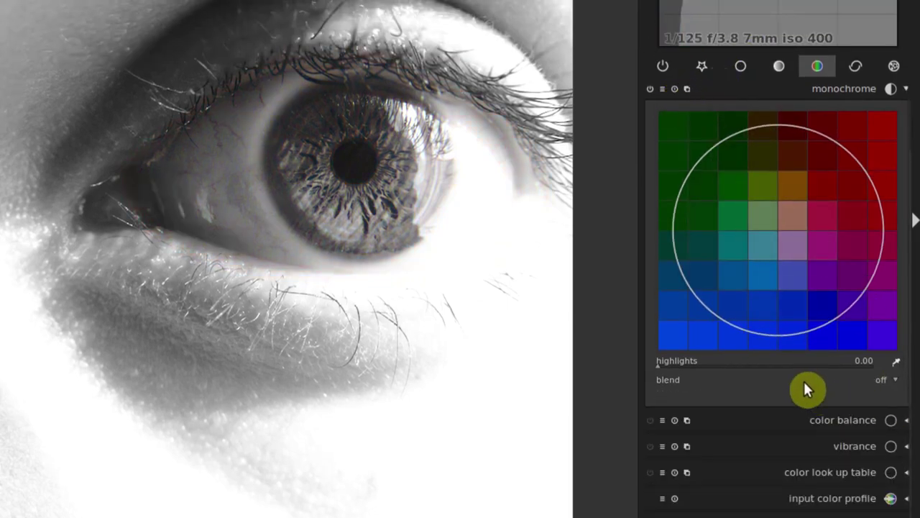
pyautogui.click(881, 381)
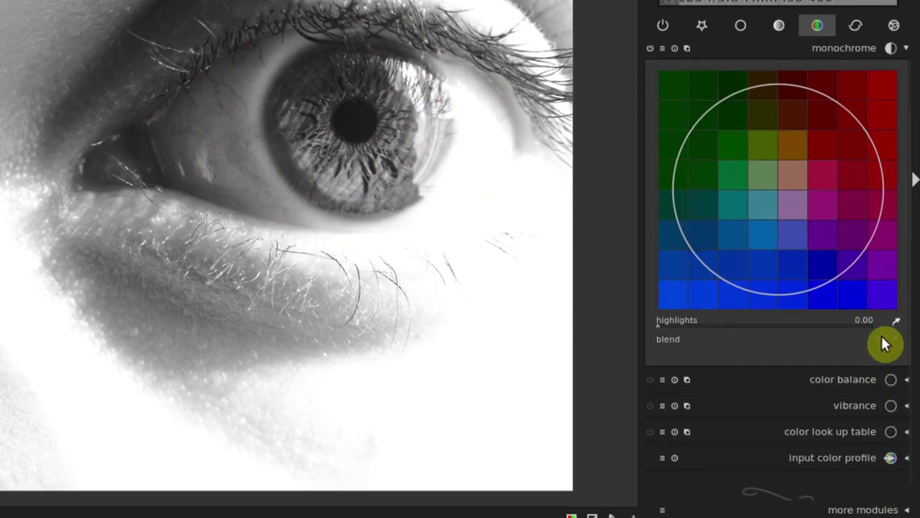
pyautogui.click(884, 344)
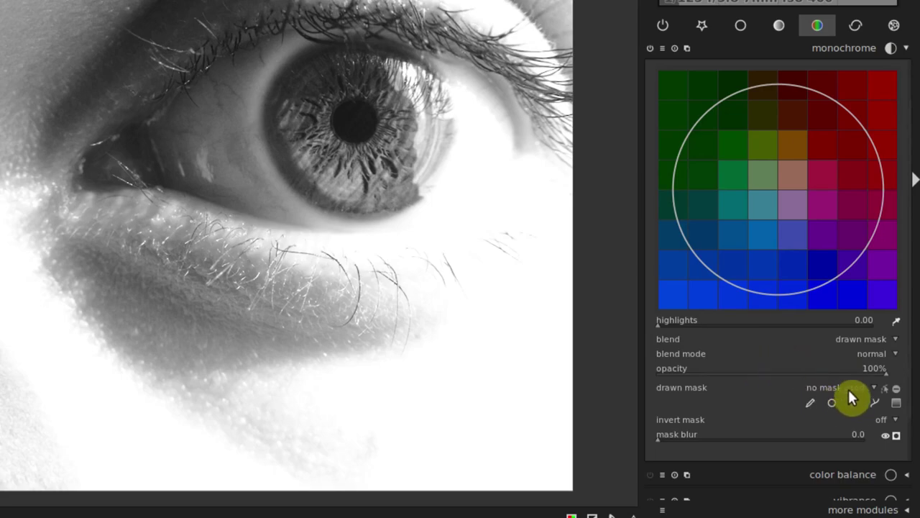
pyautogui.click(848, 387)
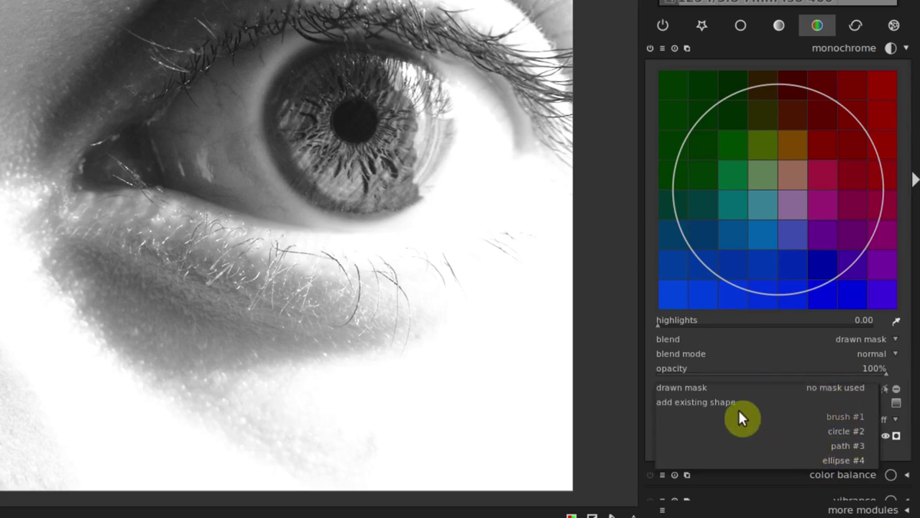
pyautogui.click(839, 430)
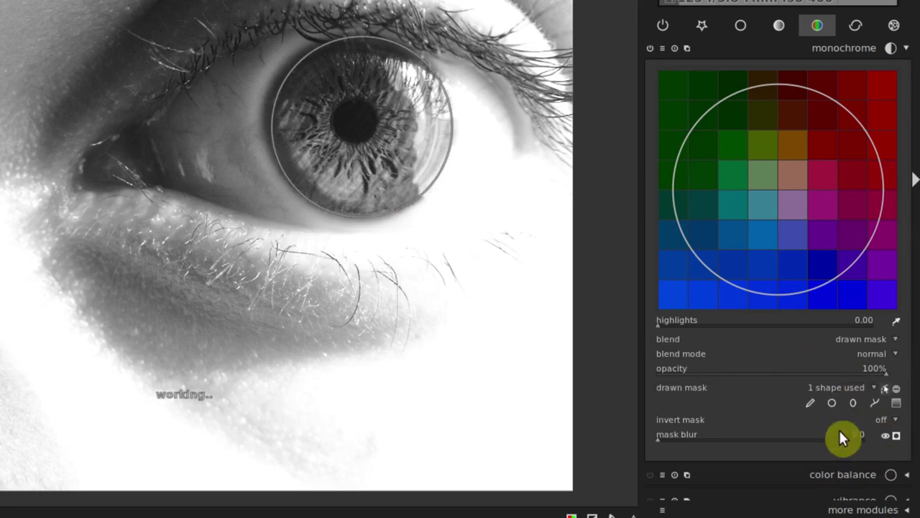
pyautogui.click(896, 389)
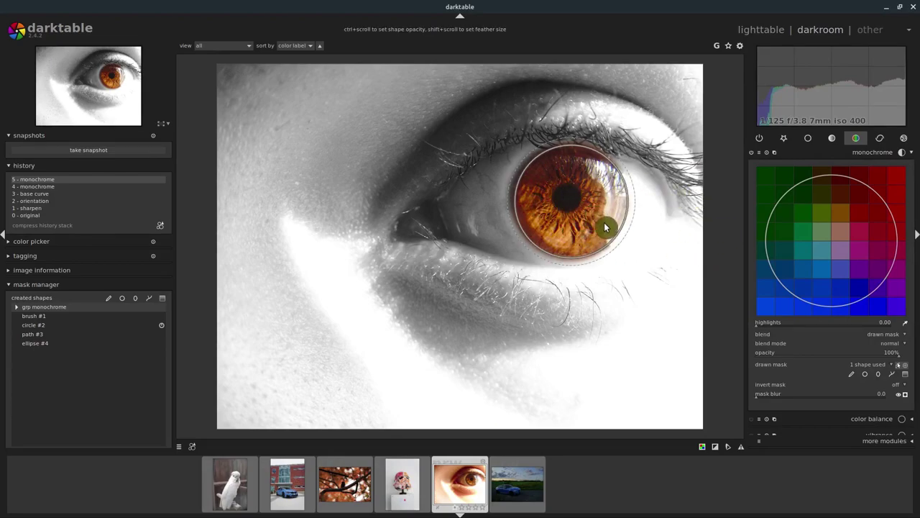
# Switch on the color contrast module.
pyautogui.click(873, 152)
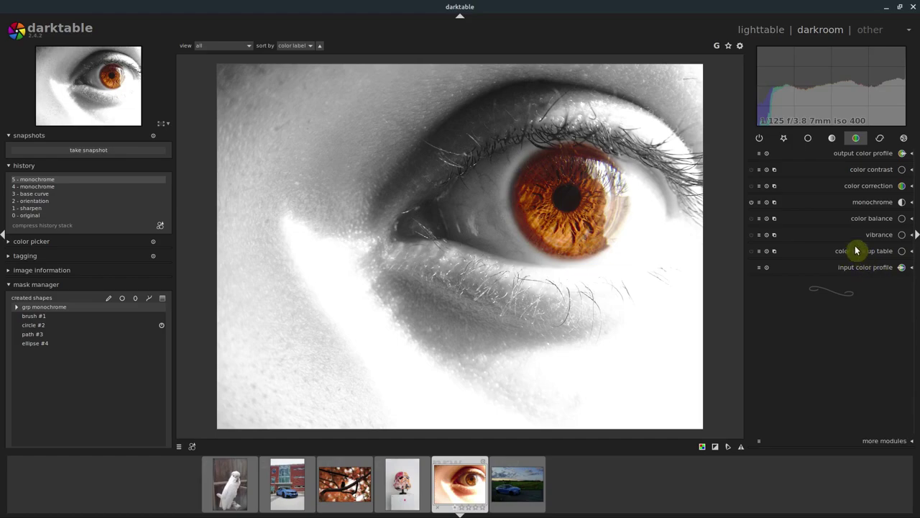
pyautogui.click(861, 172)
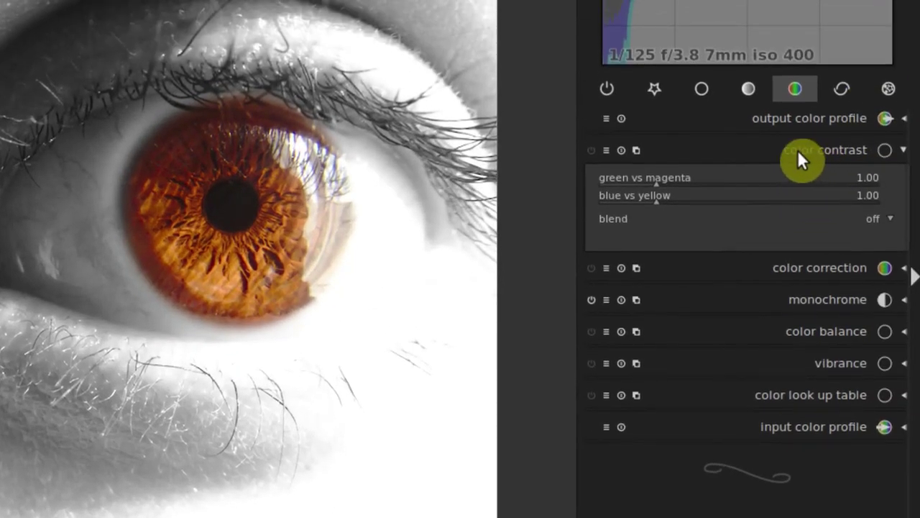
pyautogui.click(590, 150)
# Confine color contrast to drawn mask circle #2 and raise green vs magenta to 1.73.
pyautogui.click(877, 218)
pyautogui.click(836, 255)
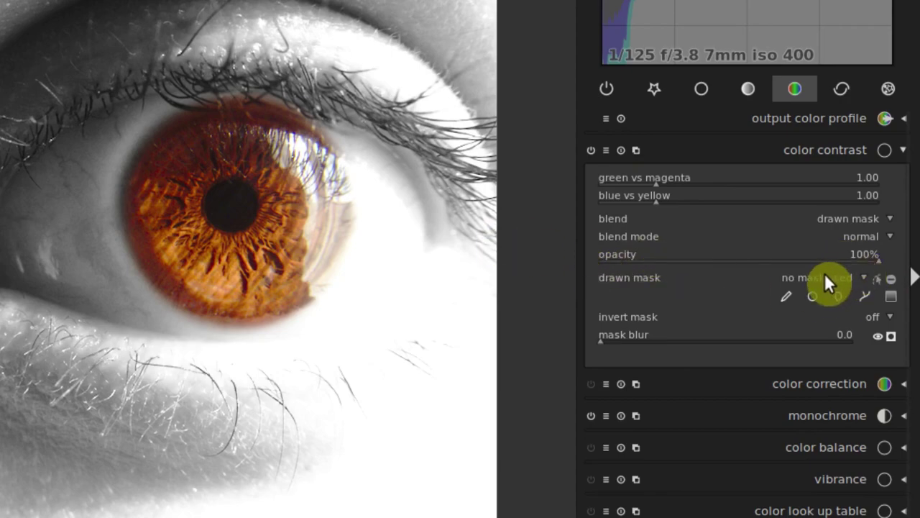
pyautogui.click(826, 276)
pyautogui.click(824, 332)
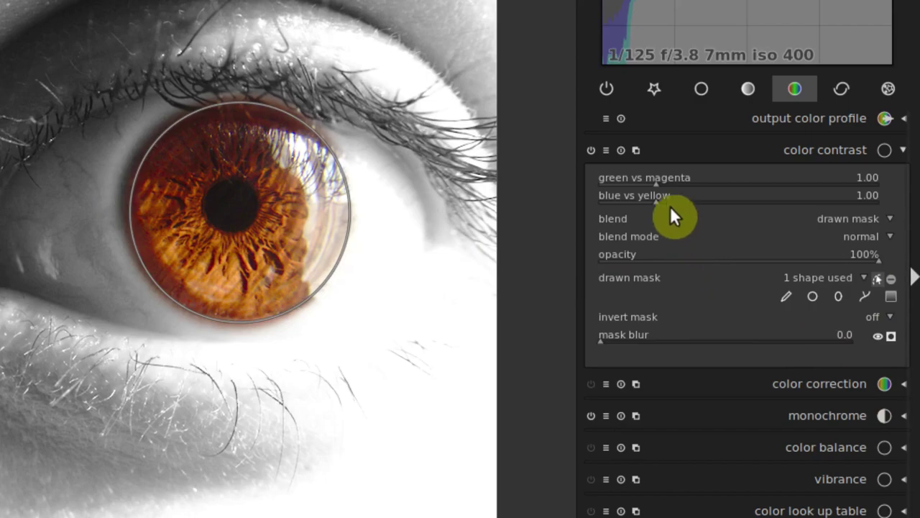
pyautogui.moveTo(654, 184); pyautogui.dragTo(677, 184)
pyautogui.scroll(7, 692, 185)
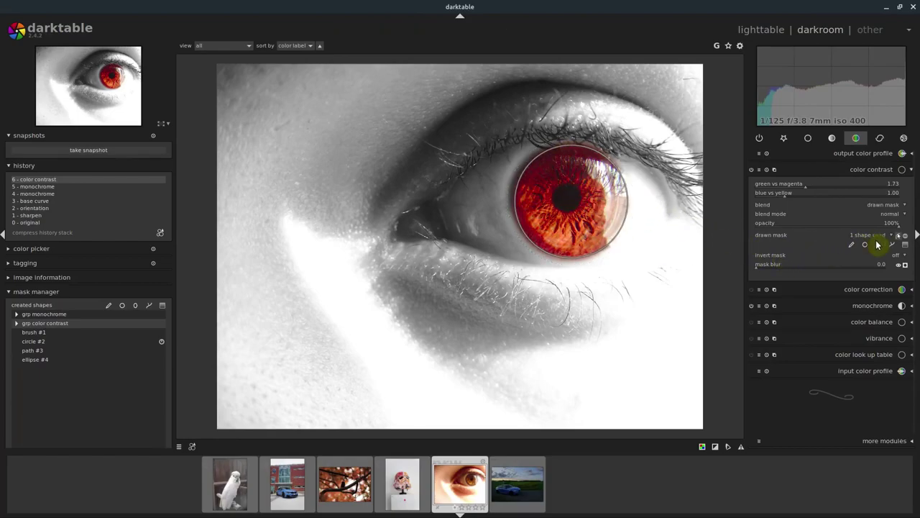
pyautogui.click(899, 238)
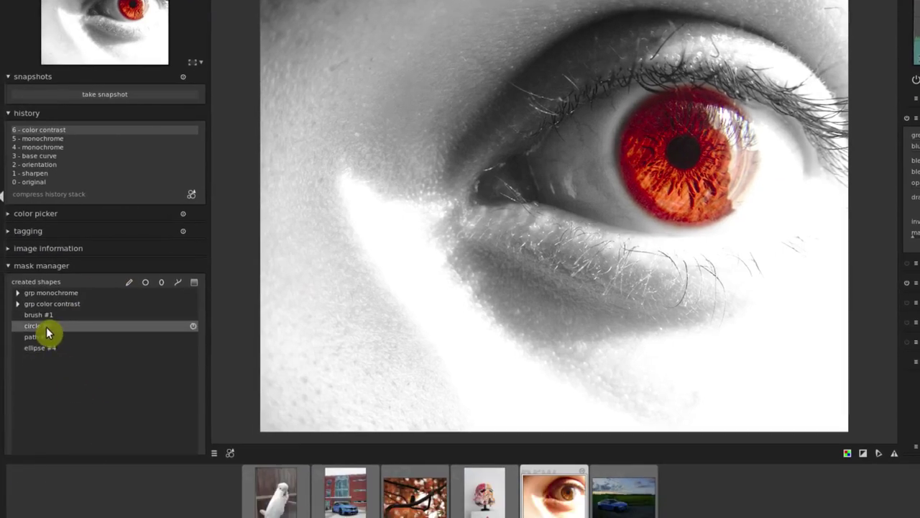
pyautogui.click(46, 326)
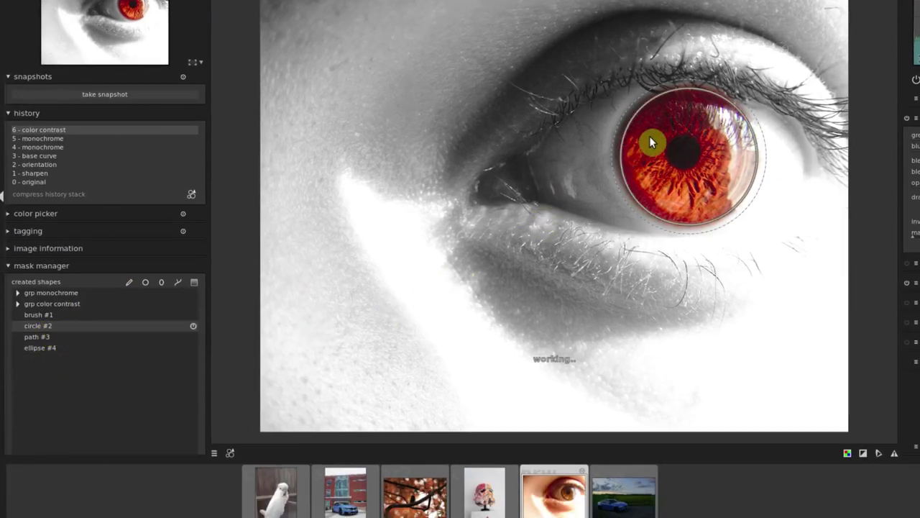
pyautogui.moveTo(663, 135); pyautogui.dragTo(684, 109)
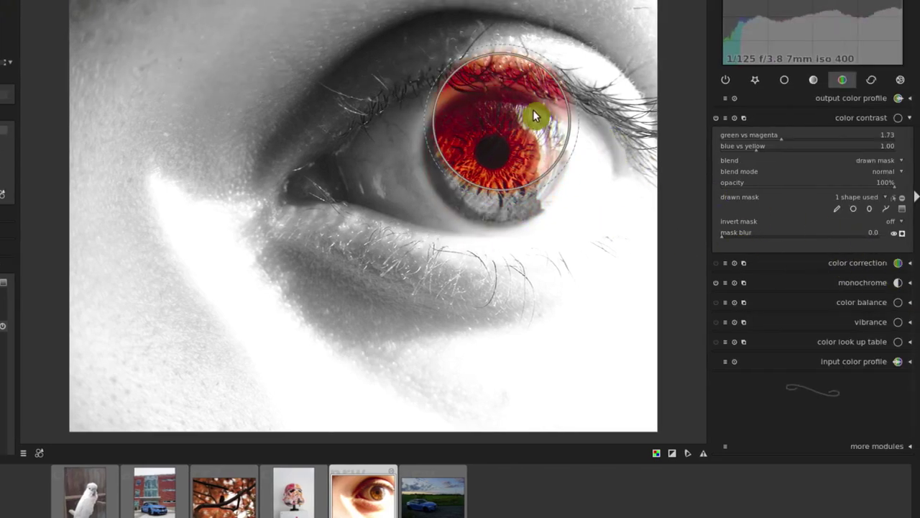
pyautogui.moveTo(532, 109); pyautogui.dragTo(197, 137)
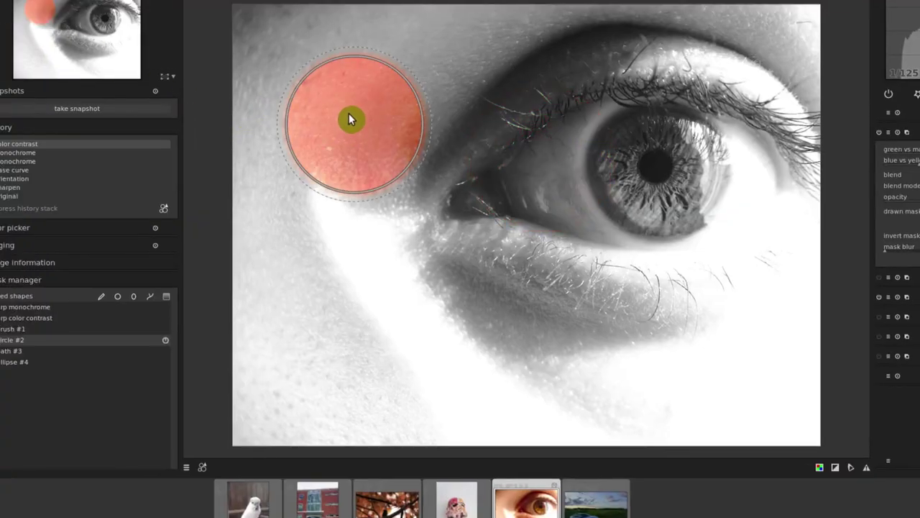
pyautogui.moveTo(189, 103); pyautogui.dragTo(392, 119)
pyautogui.moveTo(554, 133); pyautogui.dragTo(651, 165)
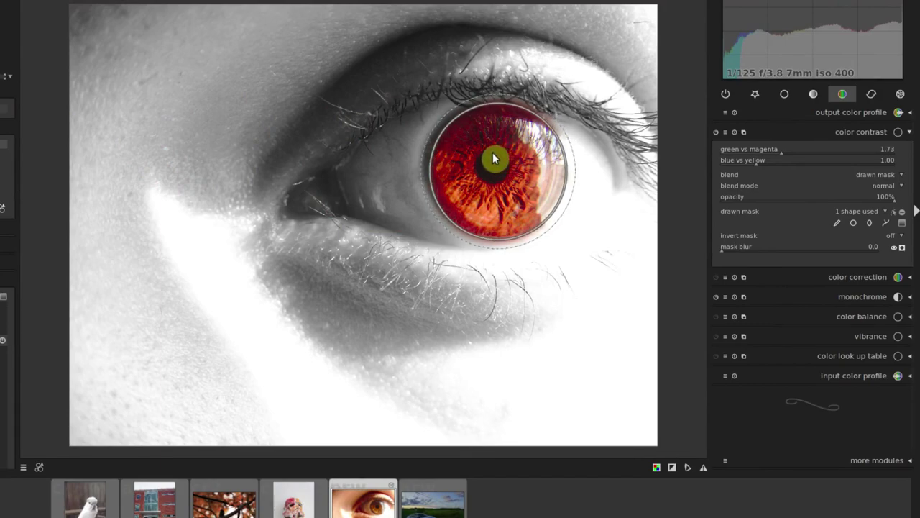
pyautogui.scroll(1, 489, 152)
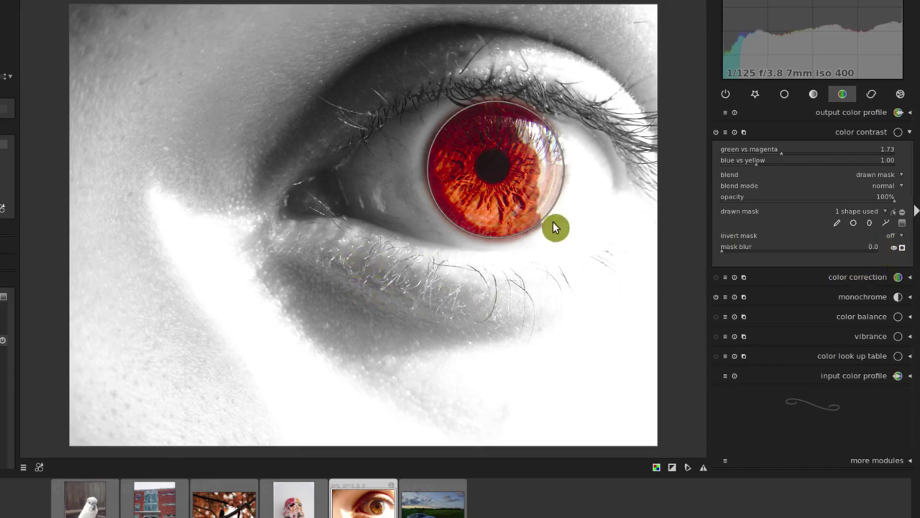
pyautogui.click(886, 222)
pyautogui.moveTo(363, 136)
pyautogui.mouseDown()
pyautogui.moveTo(568, 117)
pyautogui.moveTo(477, 292)
pyautogui.moveTo(191, 194)
pyautogui.moveTo(353, 113)
pyautogui.moveTo(528, 56)
pyautogui.moveTo(531, 74)
pyautogui.moveTo(480, 161)
pyautogui.moveTo(459, 160)
pyautogui.moveTo(440, 117)
pyautogui.moveTo(442, 188)
pyautogui.mouseUp()
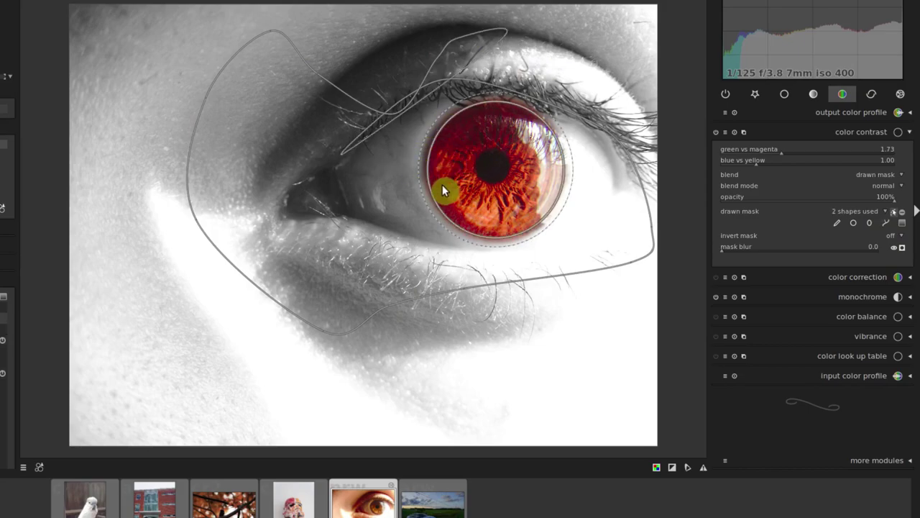
pyautogui.rightClick(443, 187)
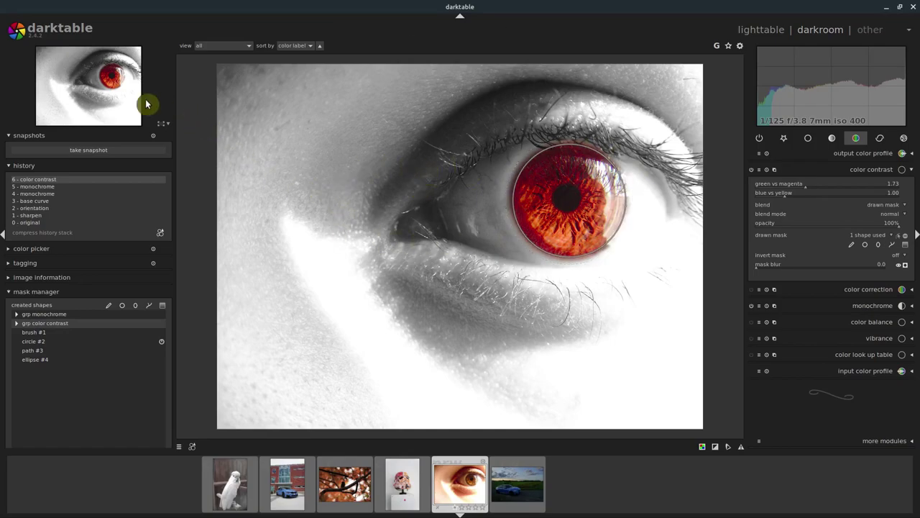
# From lighttable, export the edited eye photo to disk as an 8-bit JPEG.
pyautogui.click(755, 33)
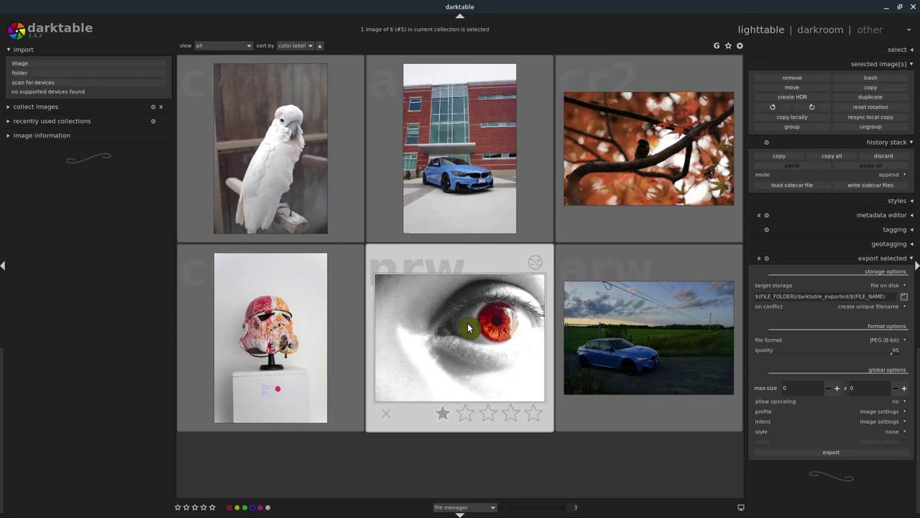
pyautogui.click(878, 261)
pyautogui.click(882, 260)
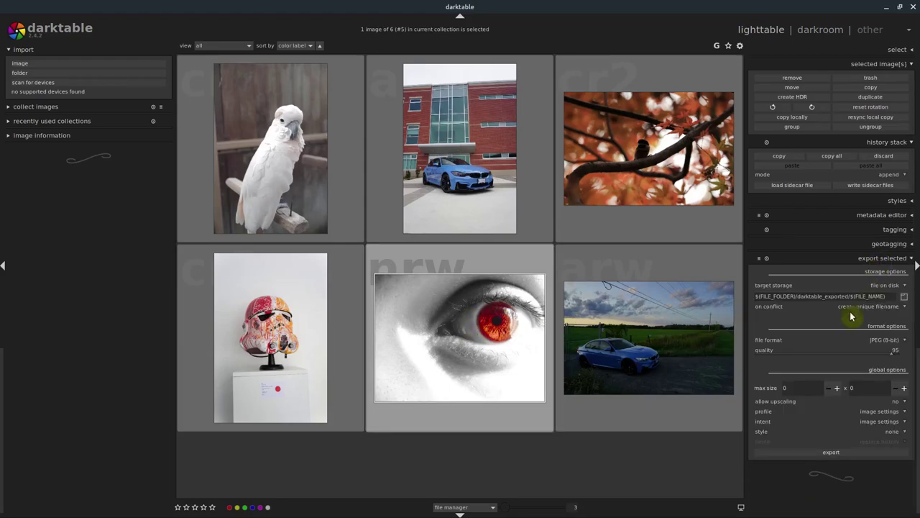
pyautogui.click(828, 453)
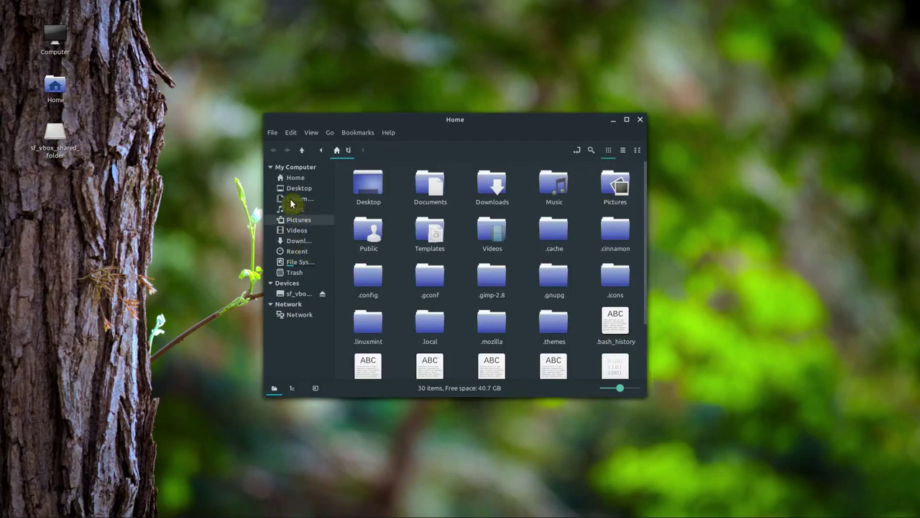
# View the exported JPEG in Downloads > darktable_exported, then return to Downloads and minimize Nemo.
pyautogui.click(298, 242)
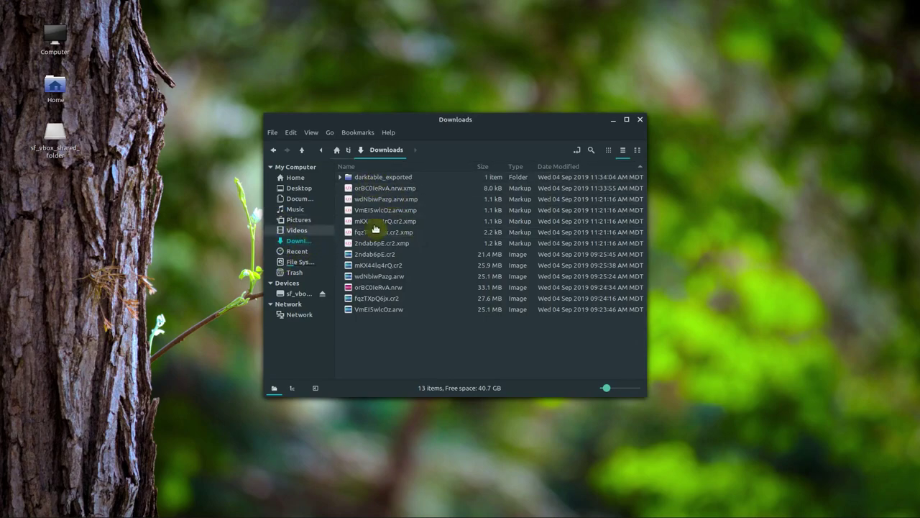
pyautogui.doubleClick(368, 183)
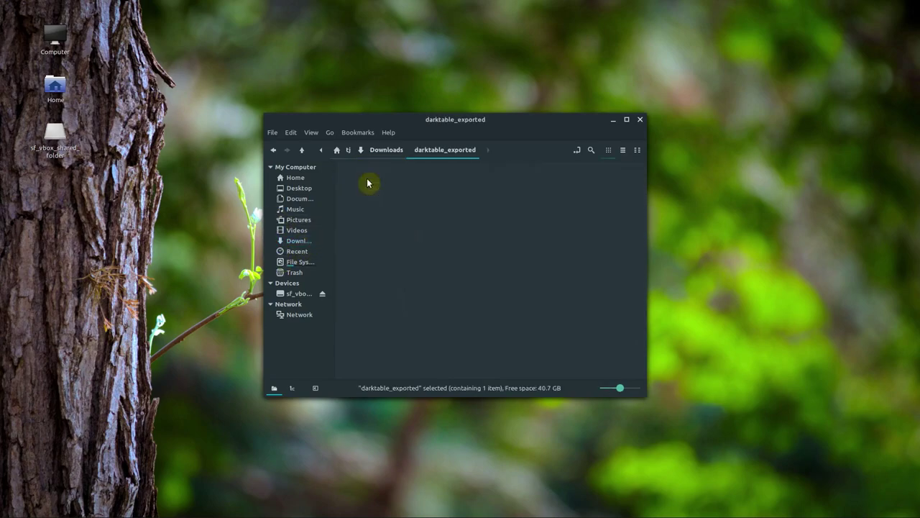
pyautogui.doubleClick(369, 184)
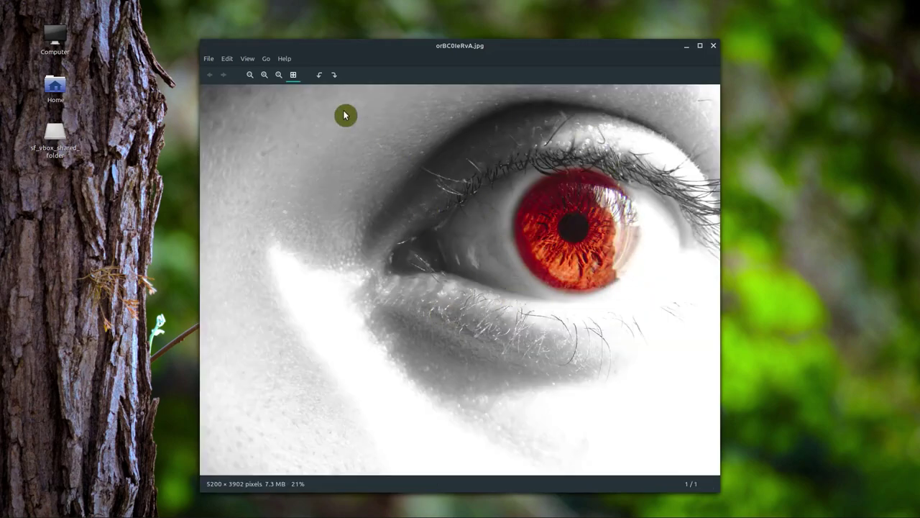
pyautogui.click(713, 45)
pyautogui.click(386, 151)
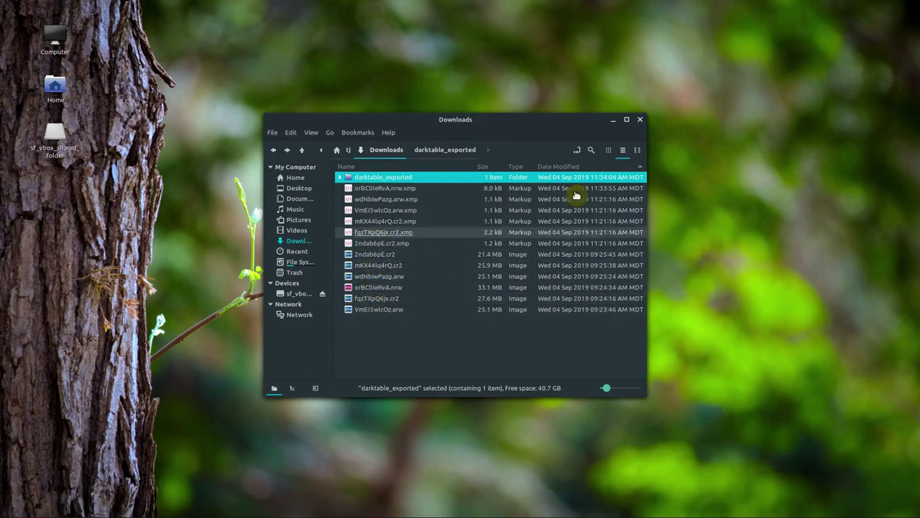
pyautogui.click(613, 127)
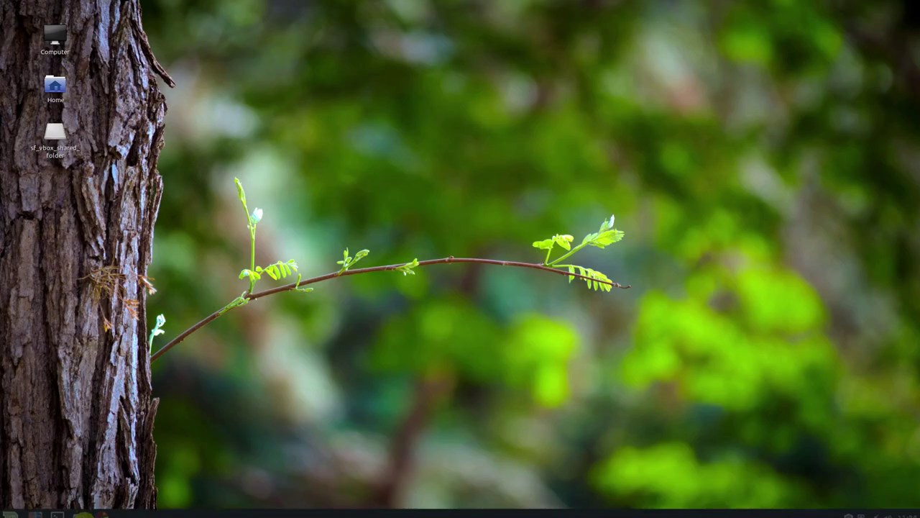
# Restore darktable, reopen the eye photo in darkroom and roll history back to 3 - base curve.
pyautogui.click(102, 508)
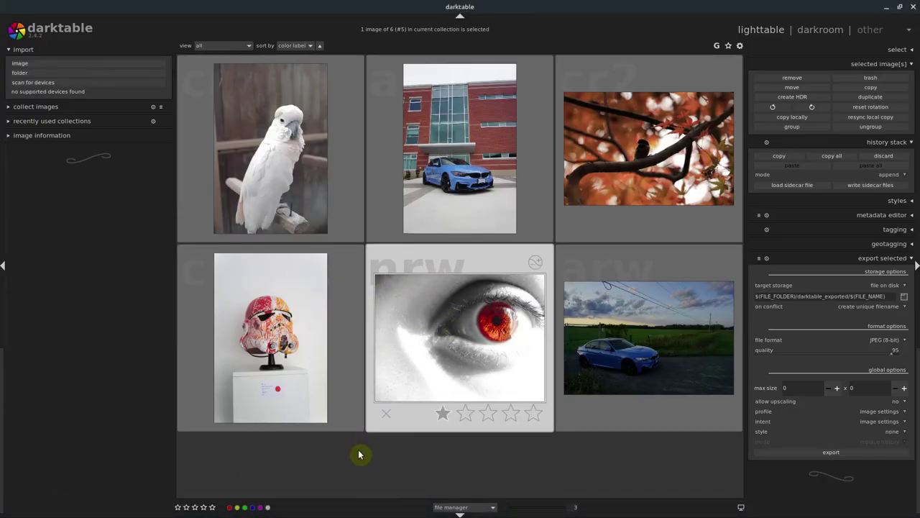
pyautogui.click(791, 32)
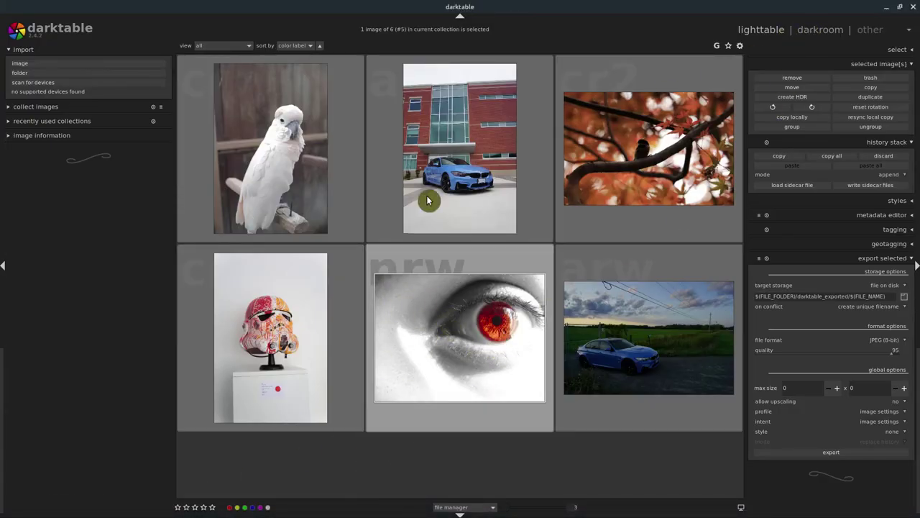
pyautogui.click(37, 201)
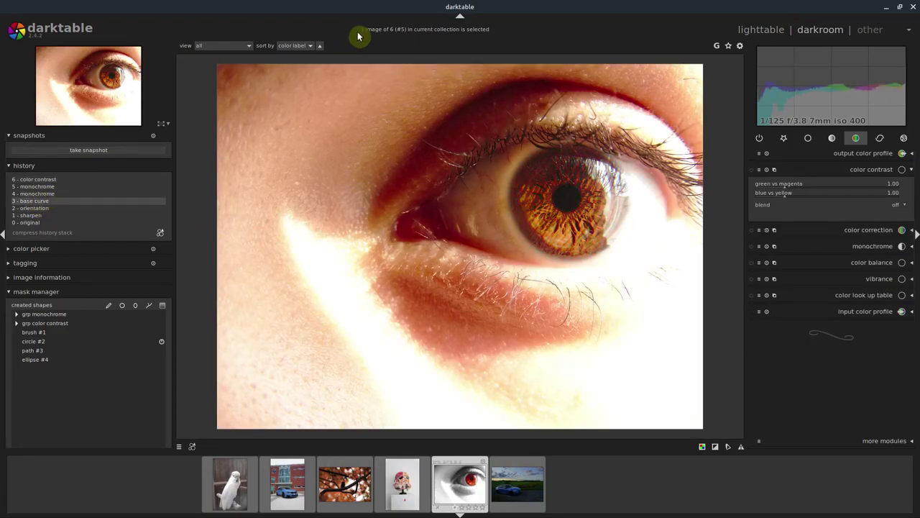
# Browse the basic module group: color balance, shadows and highlights, base curve and exposure.
pyautogui.click(859, 263)
pyautogui.click(807, 138)
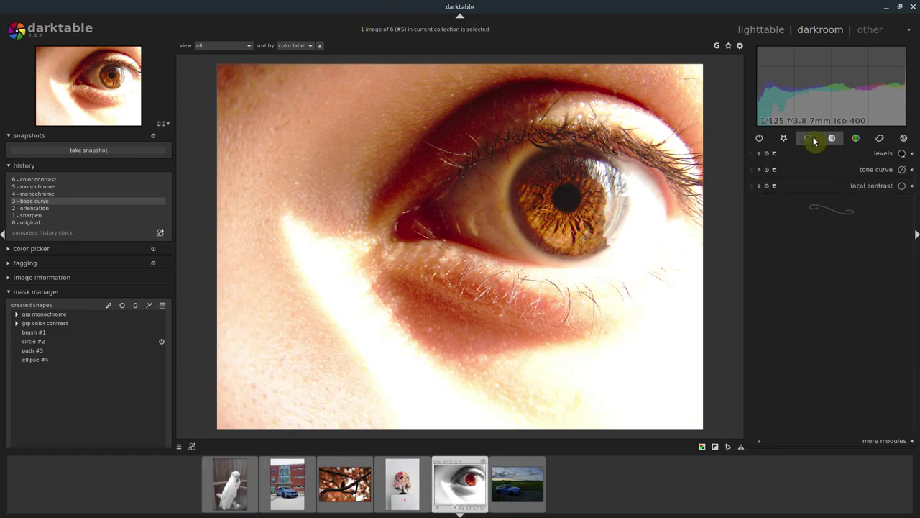
pyautogui.click(852, 170)
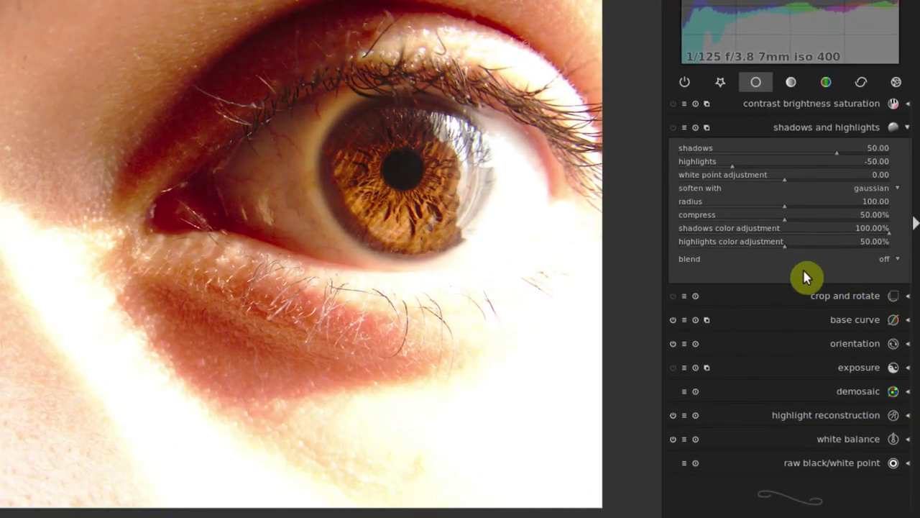
pyautogui.click(841, 324)
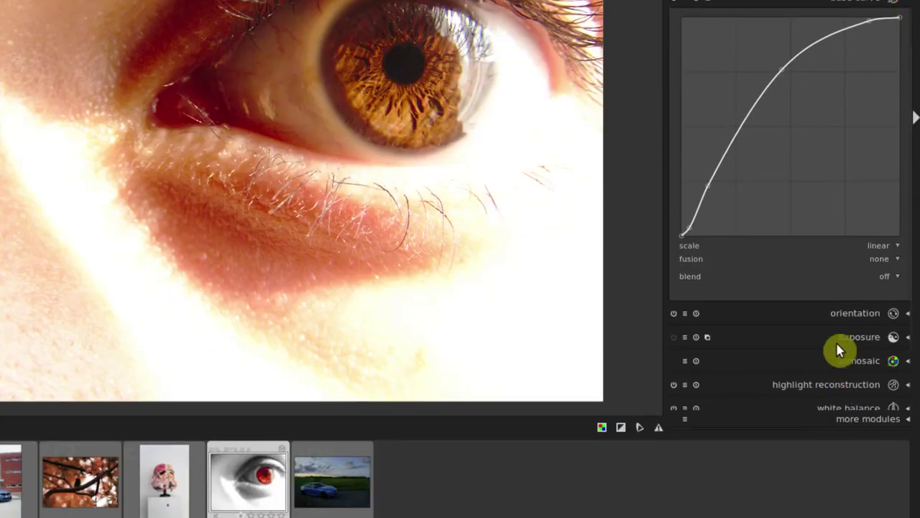
pyautogui.click(747, 442)
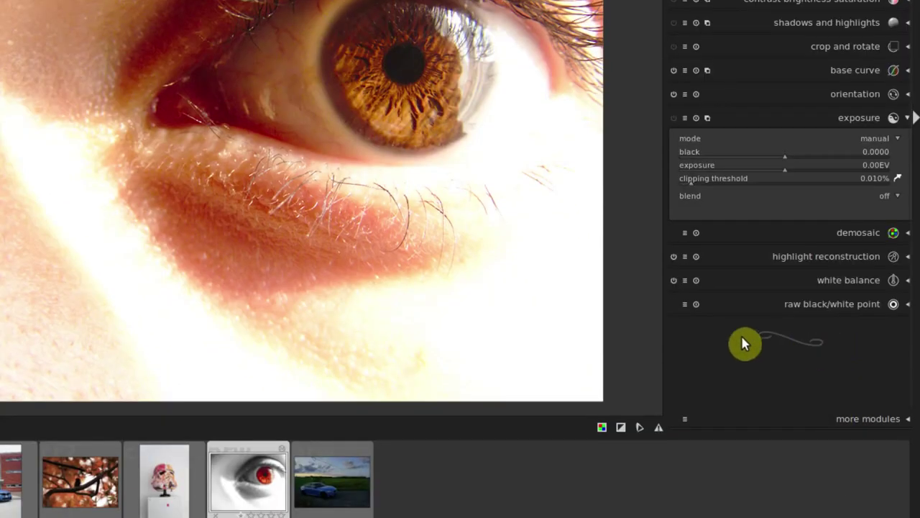